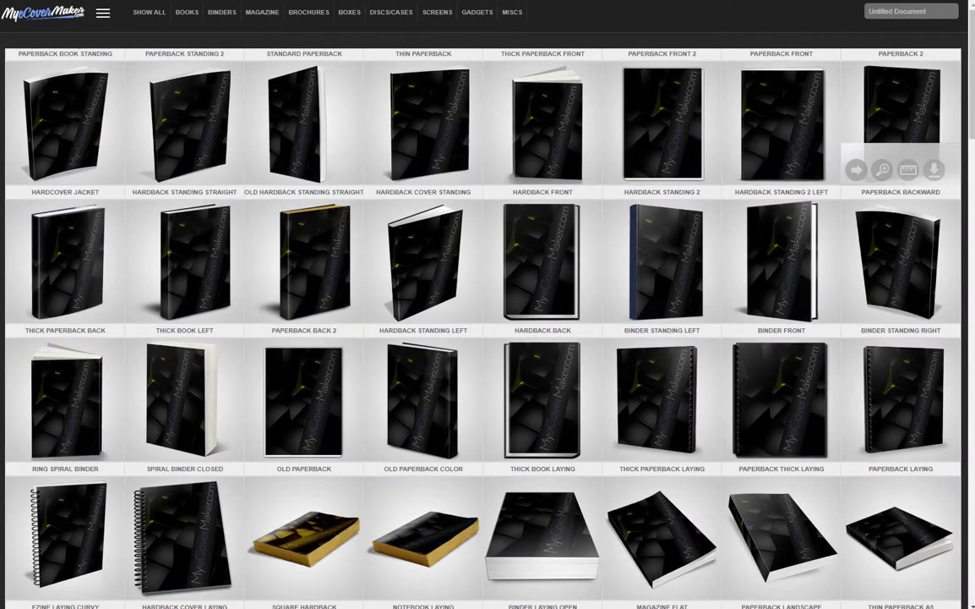
Step: Open the Paperback Book Standing template from the cover gallery in the design editor
drag(972, 34, 947, 30)
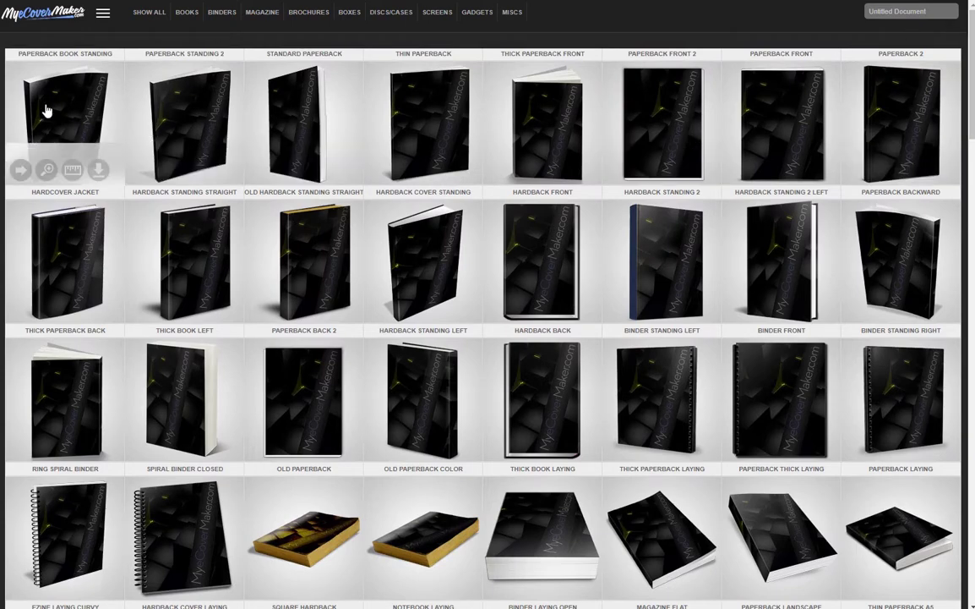
click(20, 170)
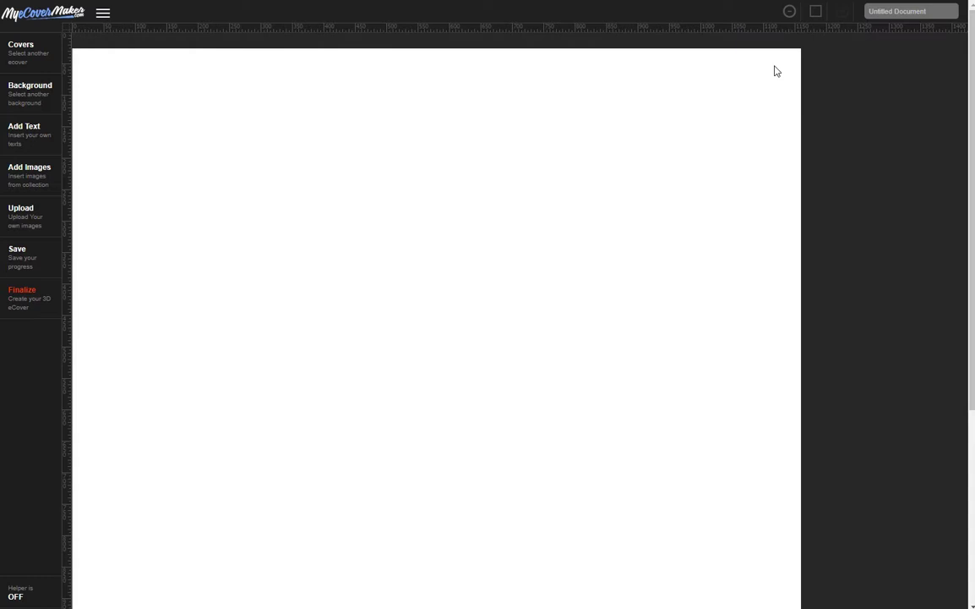
drag(971, 101, 971, 294)
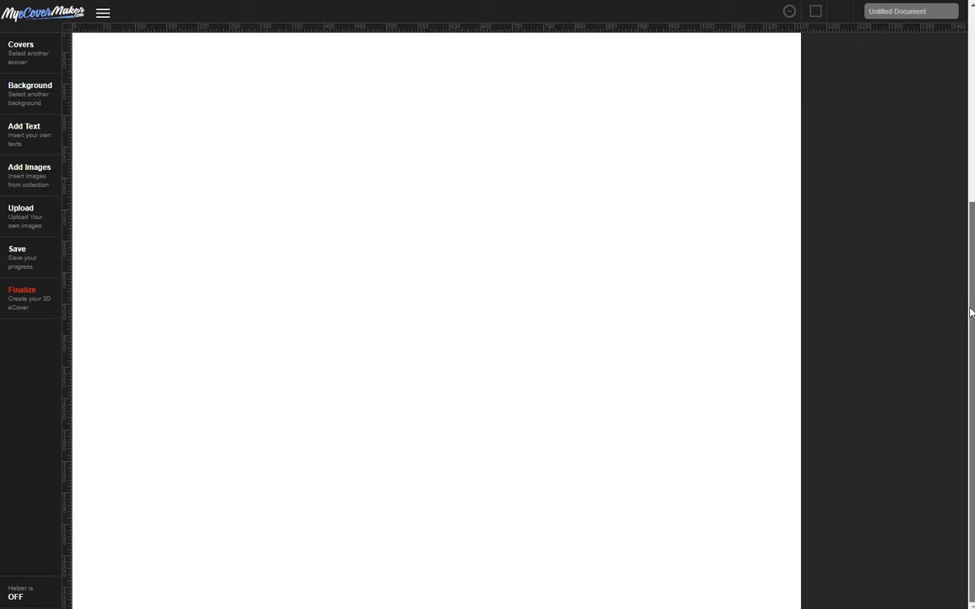
scroll(971, 293, up, 3)
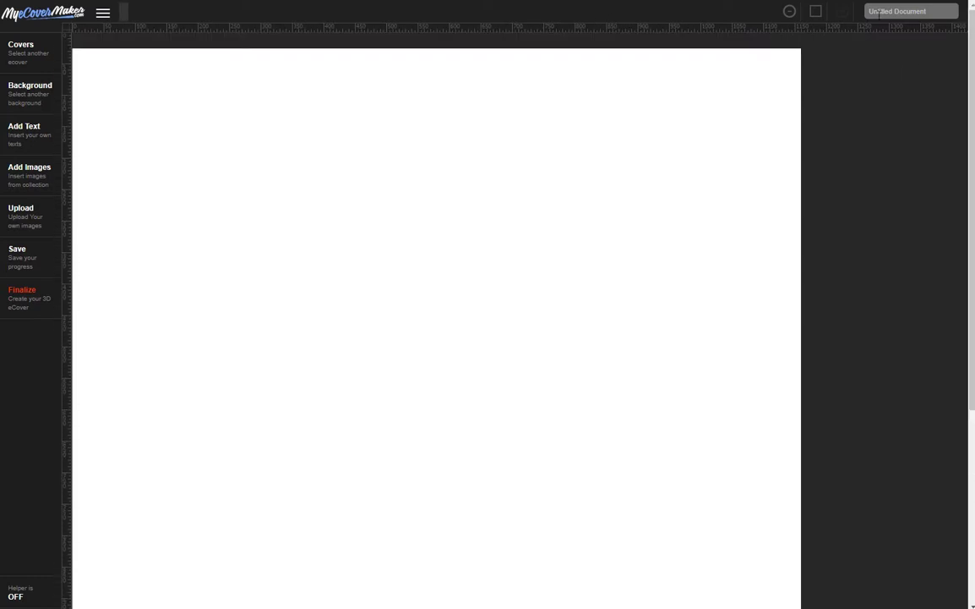
click(815, 13)
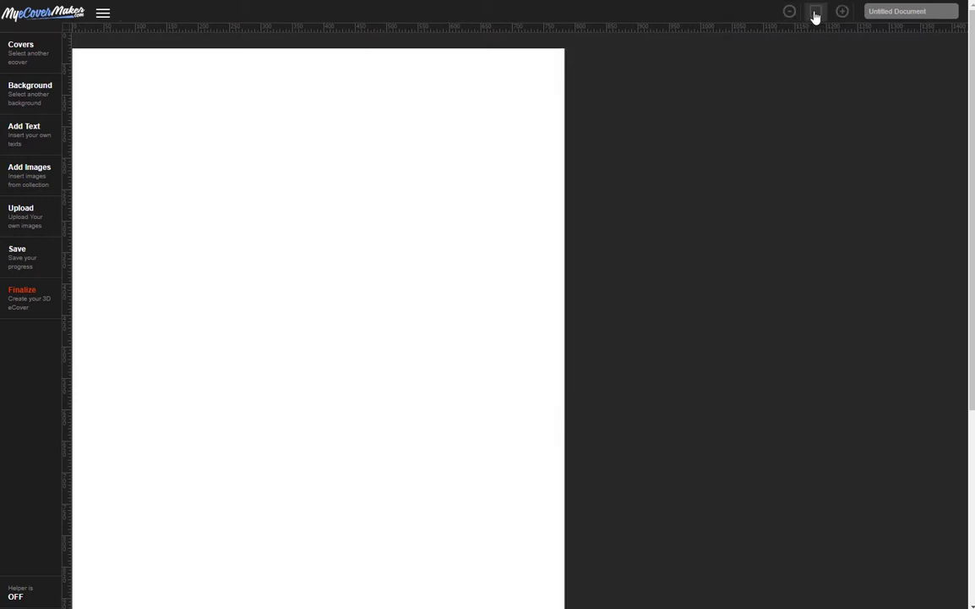
Step: Set the dark, weathered grunge texture from the system collection as the cover background, cropping it to the texture's full-height left portion
click(28, 100)
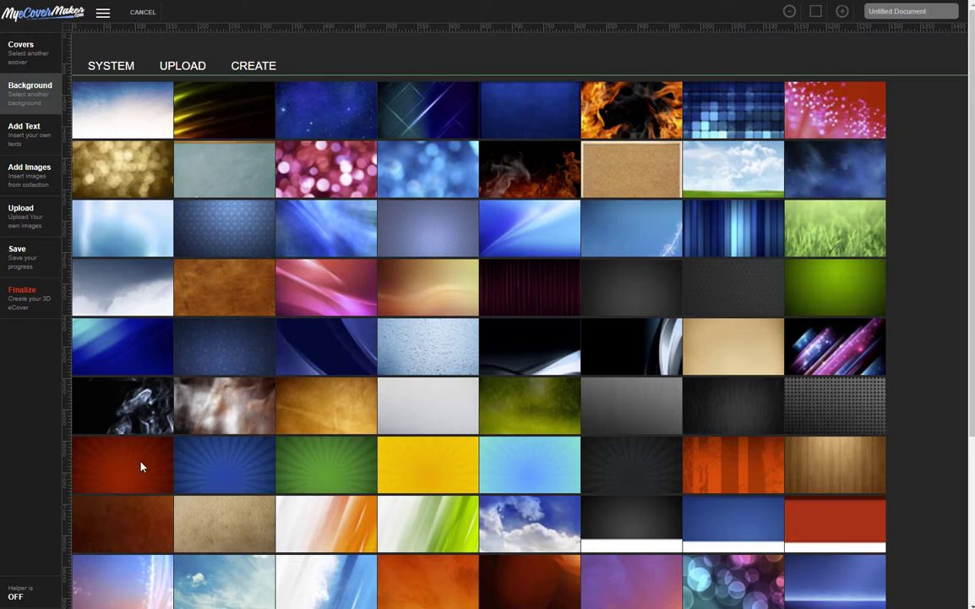
scroll(141, 466, down, 3)
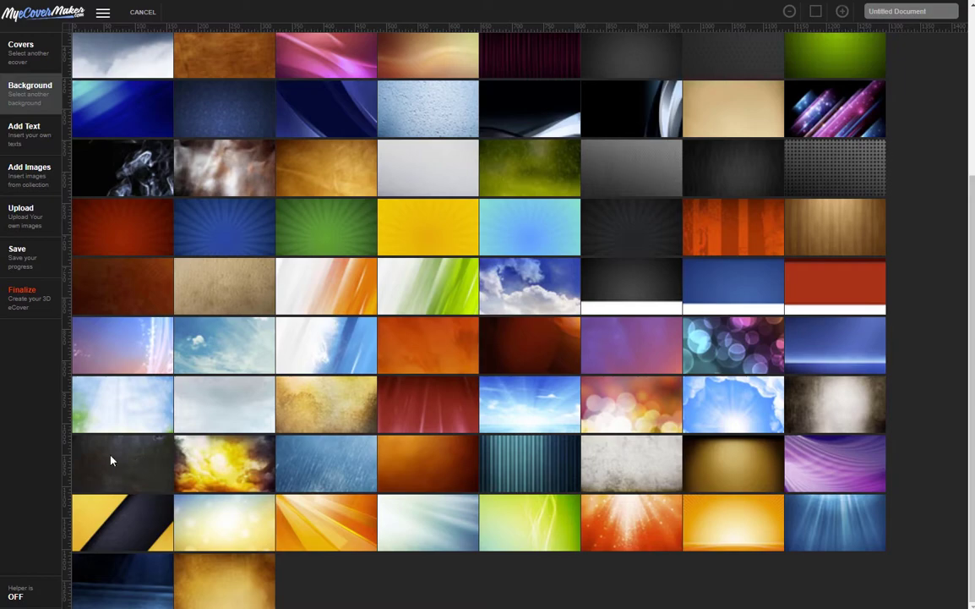
click(112, 460)
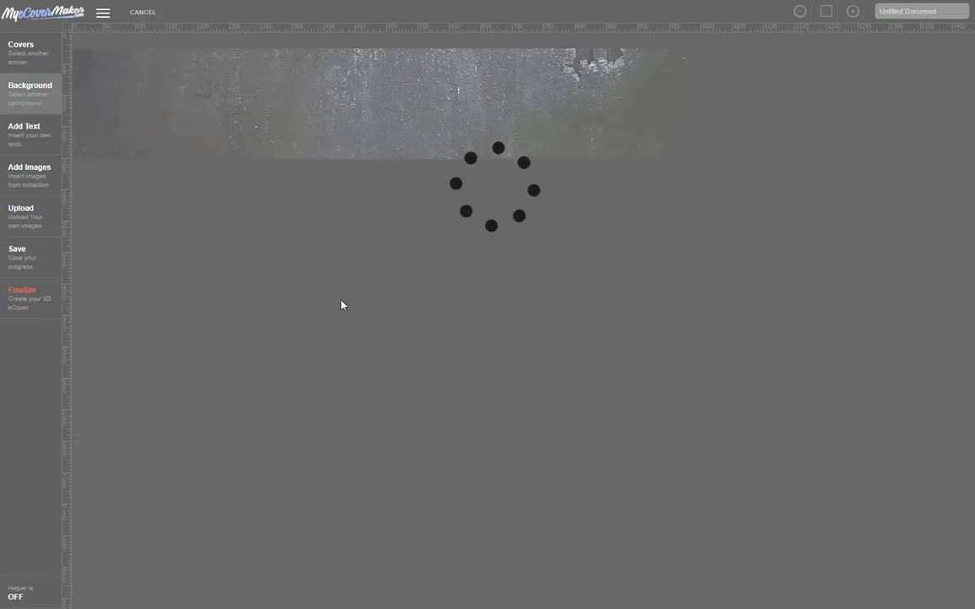
drag(635, 507, 445, 518)
drag(342, 448, 253, 489)
drag(392, 120, 496, 48)
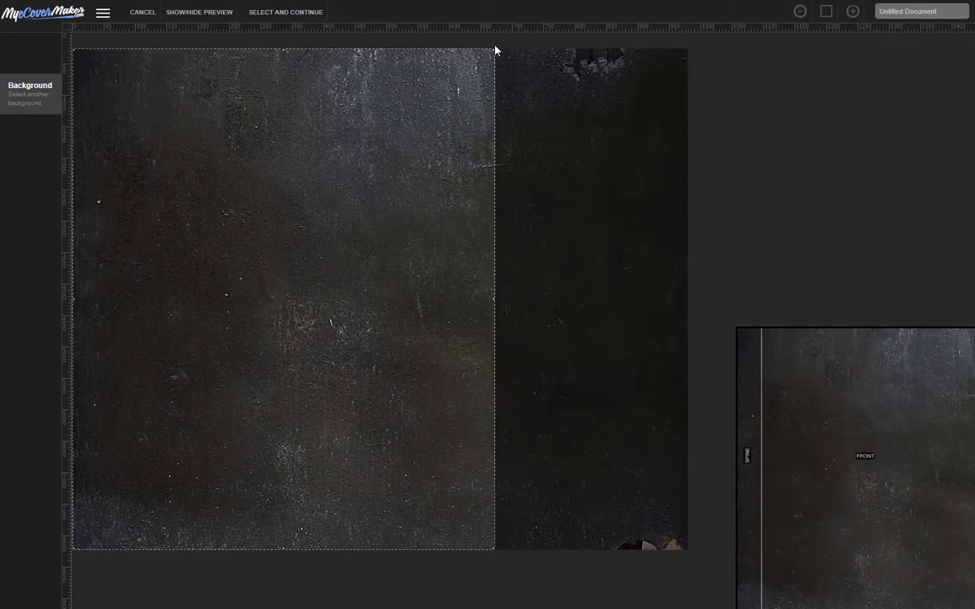
click(277, 14)
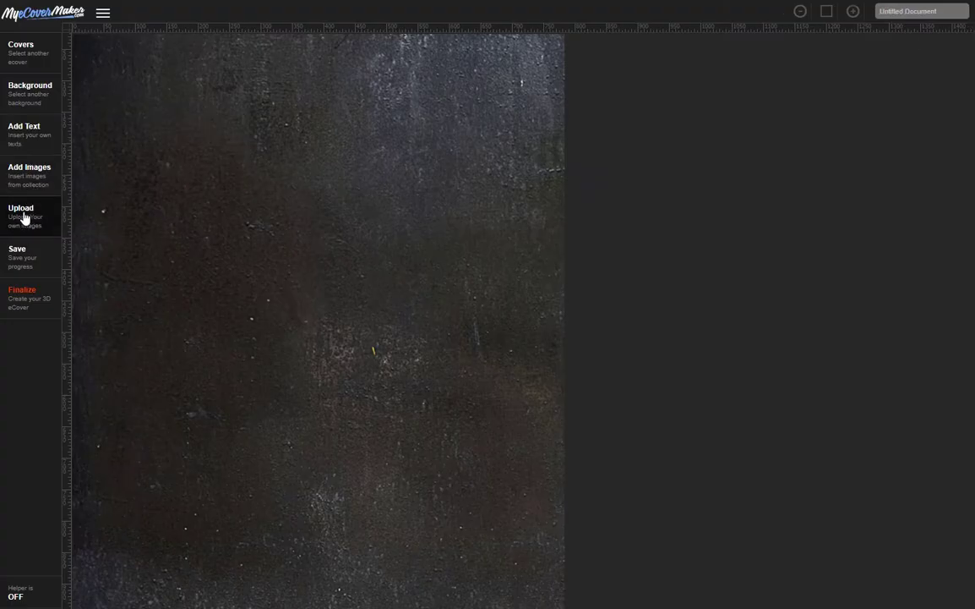
Step: Upload the photo of the bodybuilder in the gym and insert it on the cover
click(25, 217)
click(742, 94)
click(145, 40)
click(796, 492)
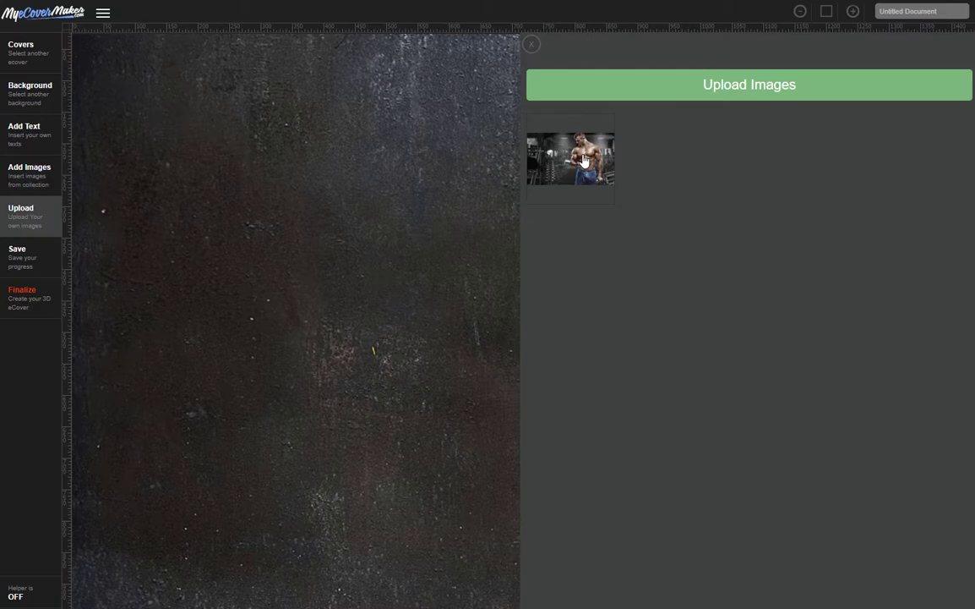
click(583, 160)
Step: Enlarge and position the bodybuilder photo to fill the full width of the cover's upper part
drag(463, 392, 423, 246)
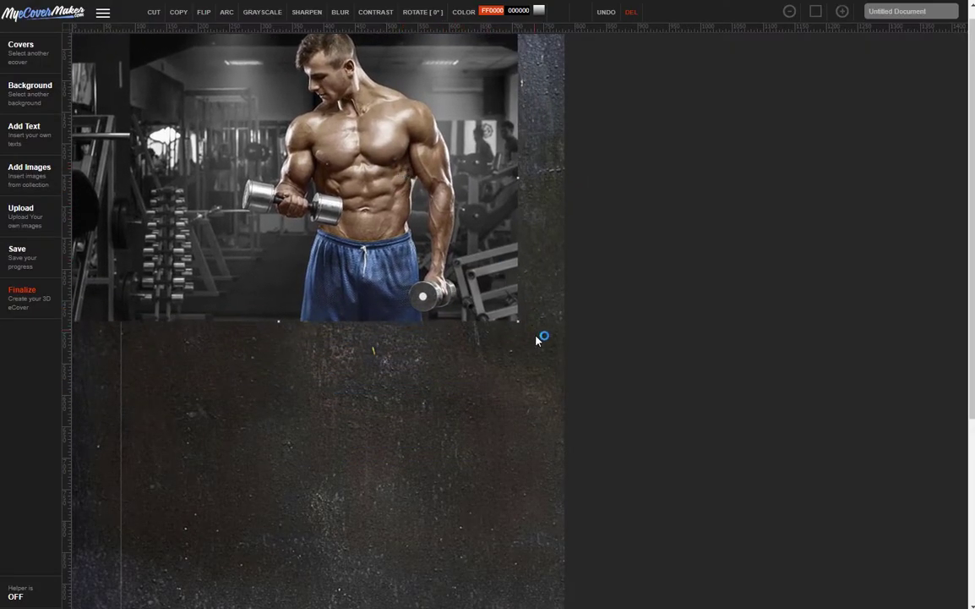
drag(519, 324, 735, 458)
drag(410, 301, 313, 298)
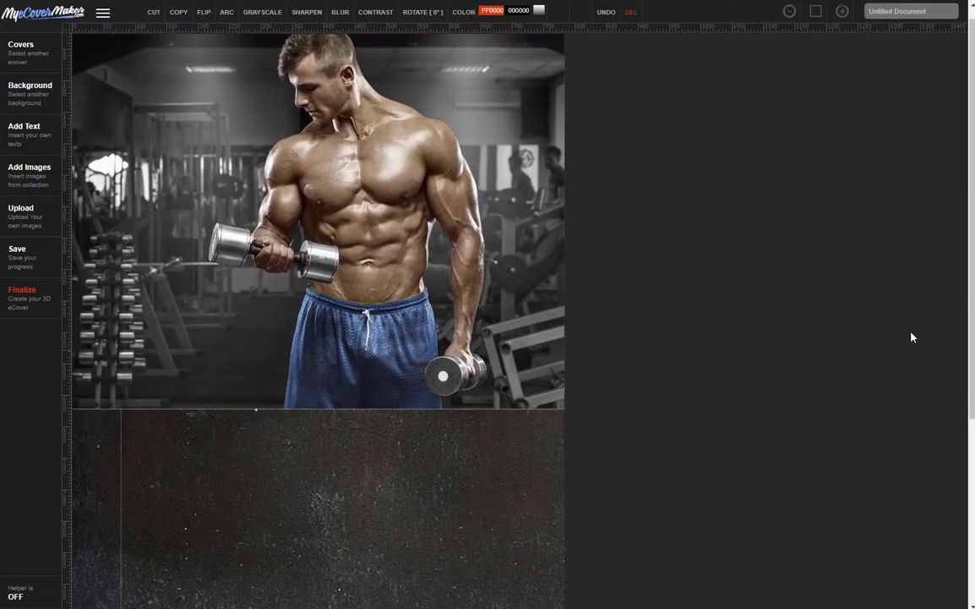
mouse_move(971, 254)
mouse_down()
mouse_move(971, 278)
mouse_move(971, 253)
mouse_up()
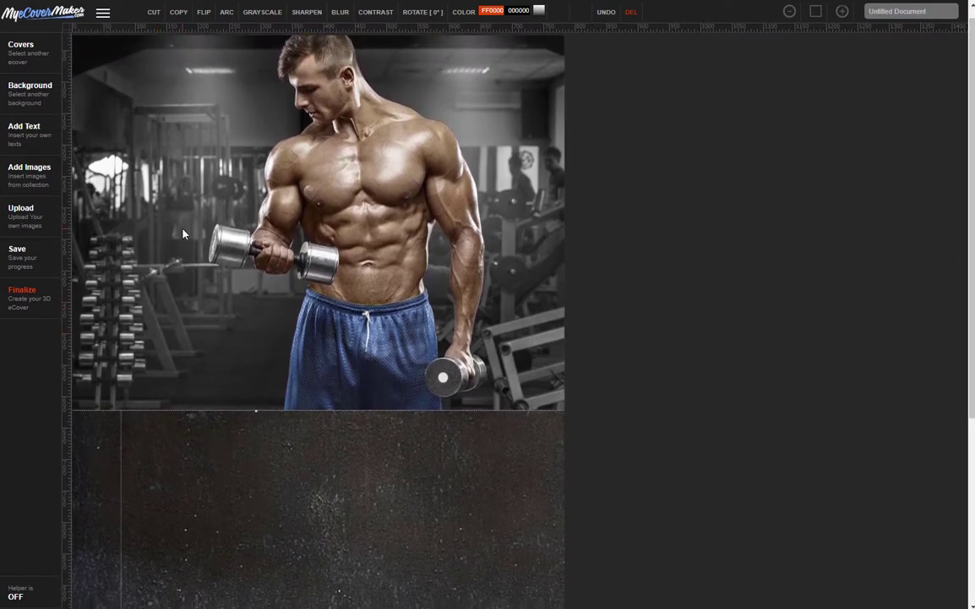
Step: Insert the dark rounded square from the shapes category of the image collection onto the cover
click(35, 178)
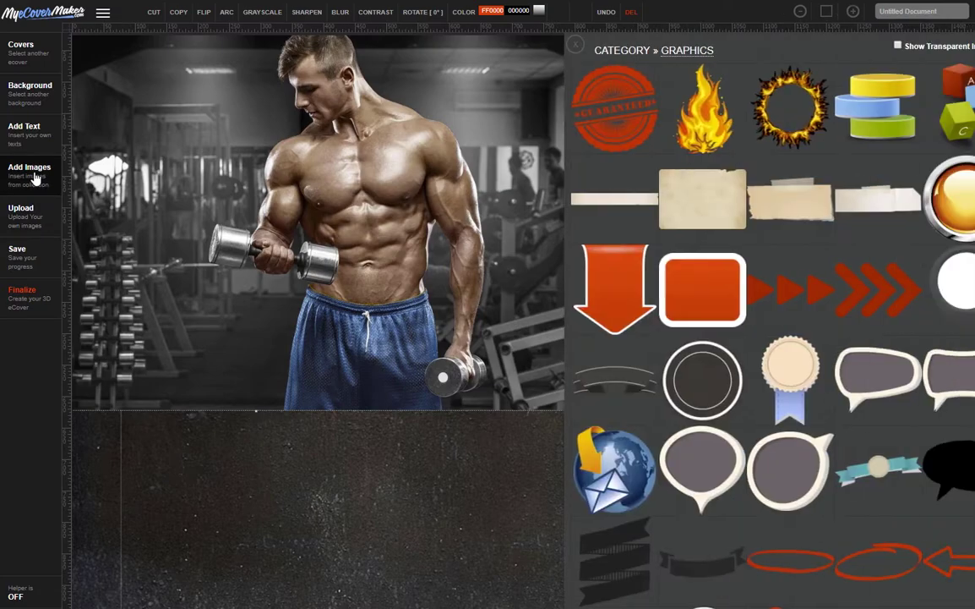
scroll(970, 246, down, 10)
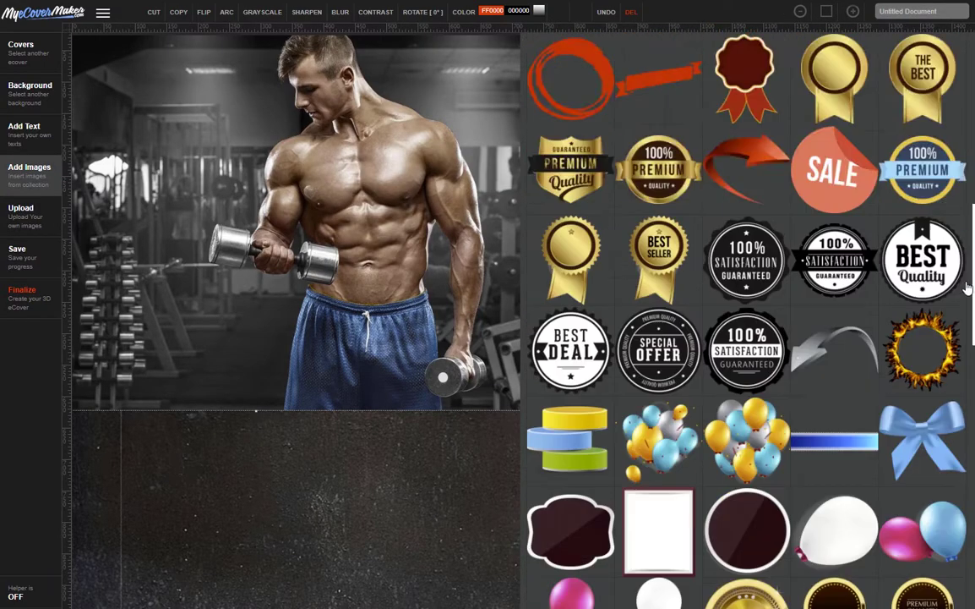
scroll(970, 246, up, 4)
drag(969, 246, 967, 69)
click(625, 49)
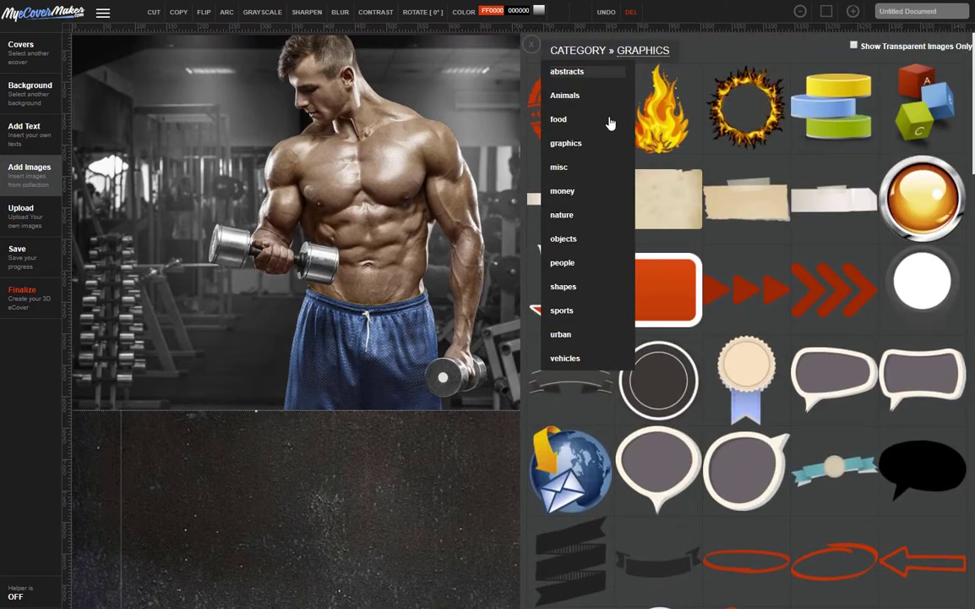
click(563, 286)
scroll(972, 134, down, 1)
scroll(953, 315, down, 5)
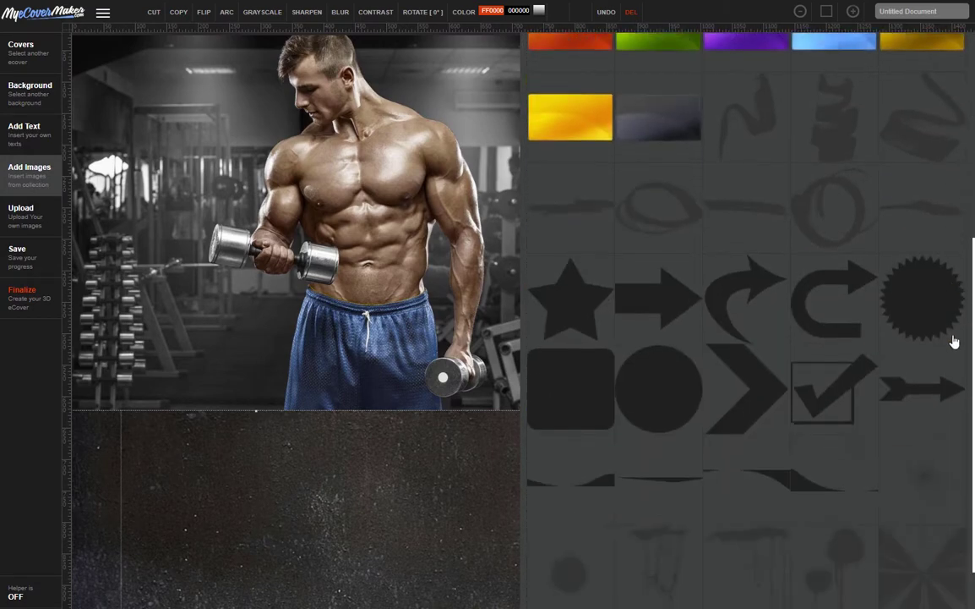
click(583, 347)
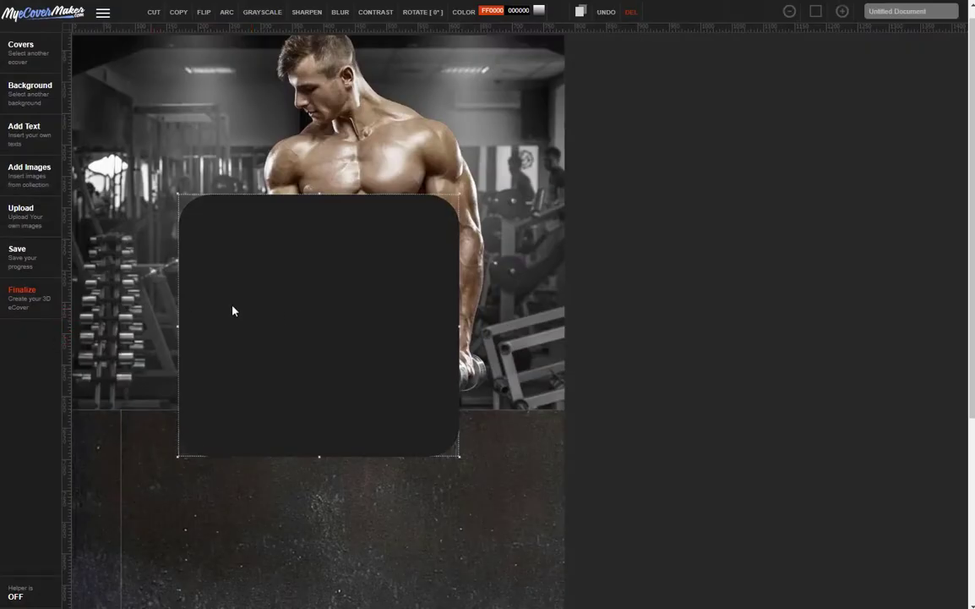
Step: Stretch the dark shape beyond the cover's full width and place it over the photo's lower part, starting at the man's waist
drag(233, 311, 142, 468)
drag(344, 435, 718, 437)
drag(402, 429, 239, 446)
drag(530, 451, 643, 454)
drag(355, 455, 401, 409)
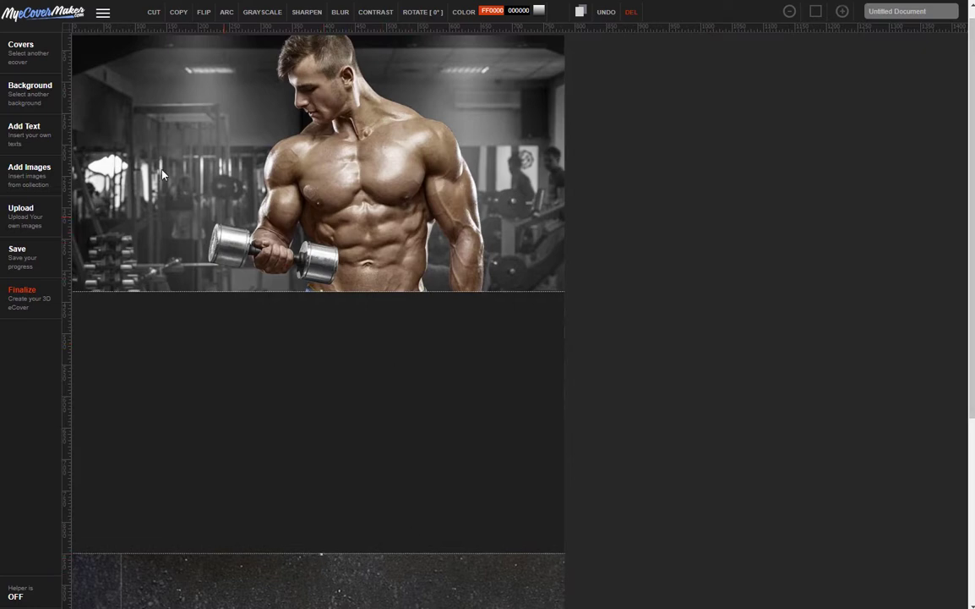
Step: Add the white Gotham text "101 PRO TIPS TO", shrunk and placed along the upper edge of the dark block
click(31, 135)
click(837, 91)
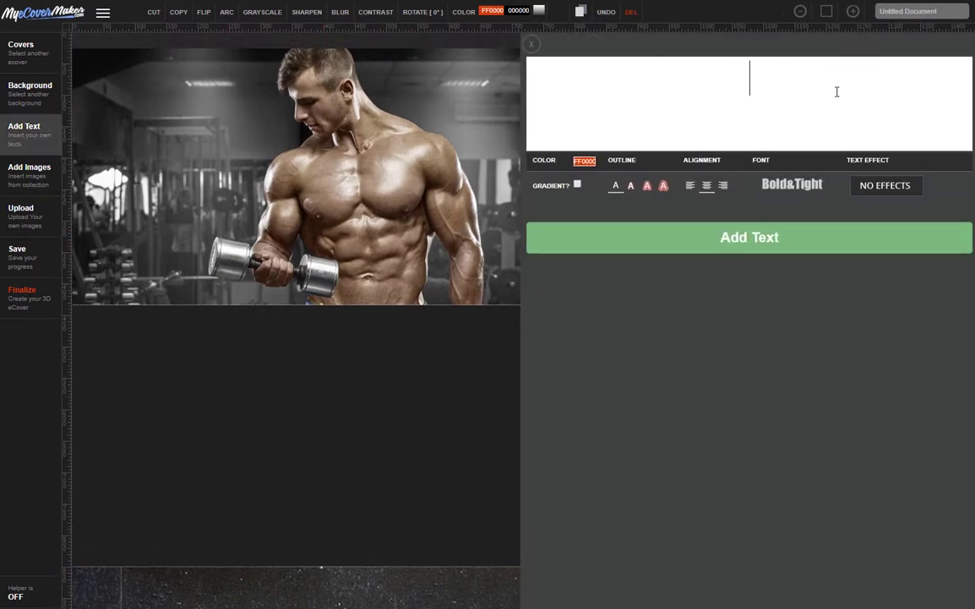
text(101 PRO TIPS TO)
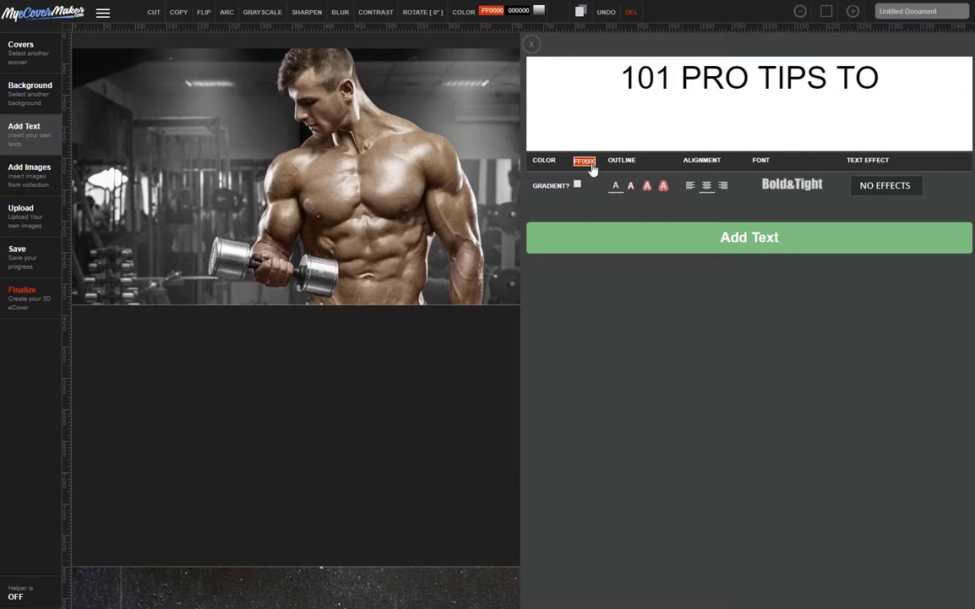
click(592, 162)
click(586, 234)
click(803, 186)
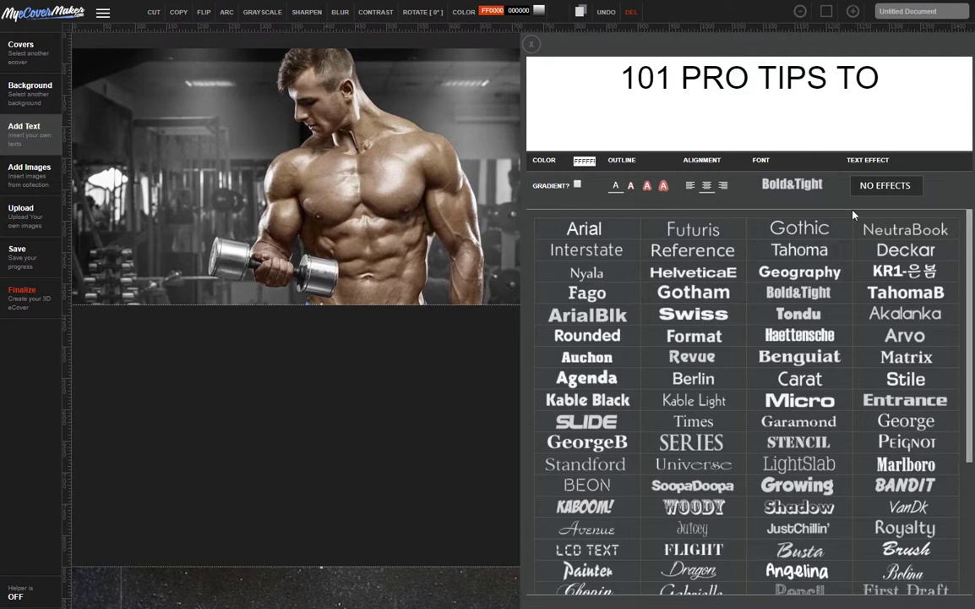
click(693, 292)
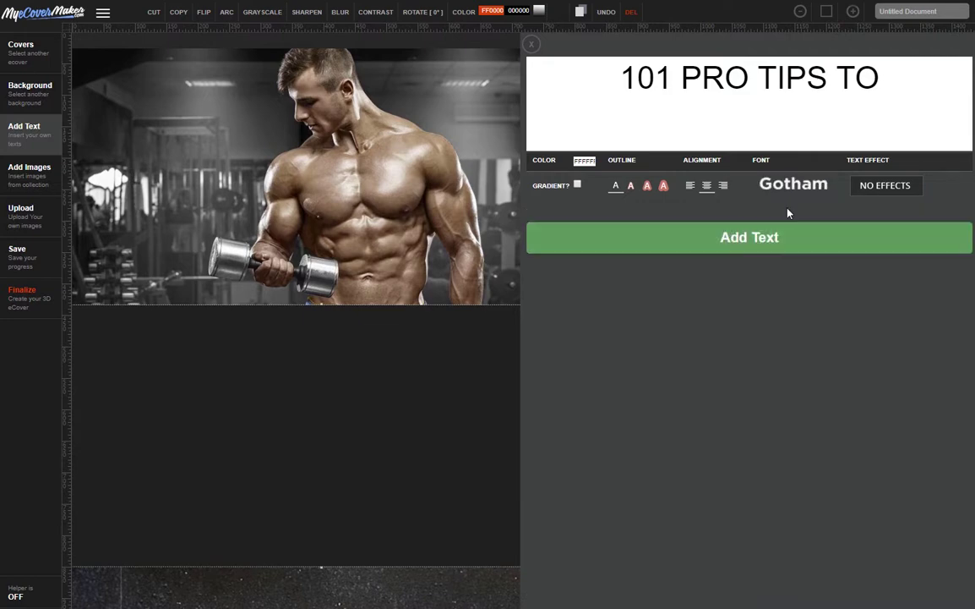
click(746, 240)
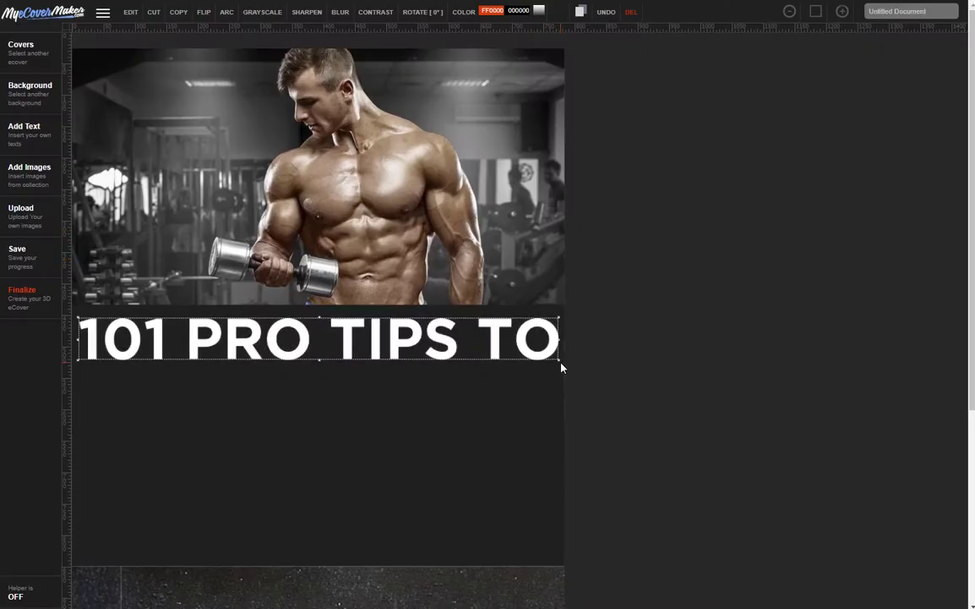
drag(557, 360, 439, 348)
drag(310, 335, 391, 329)
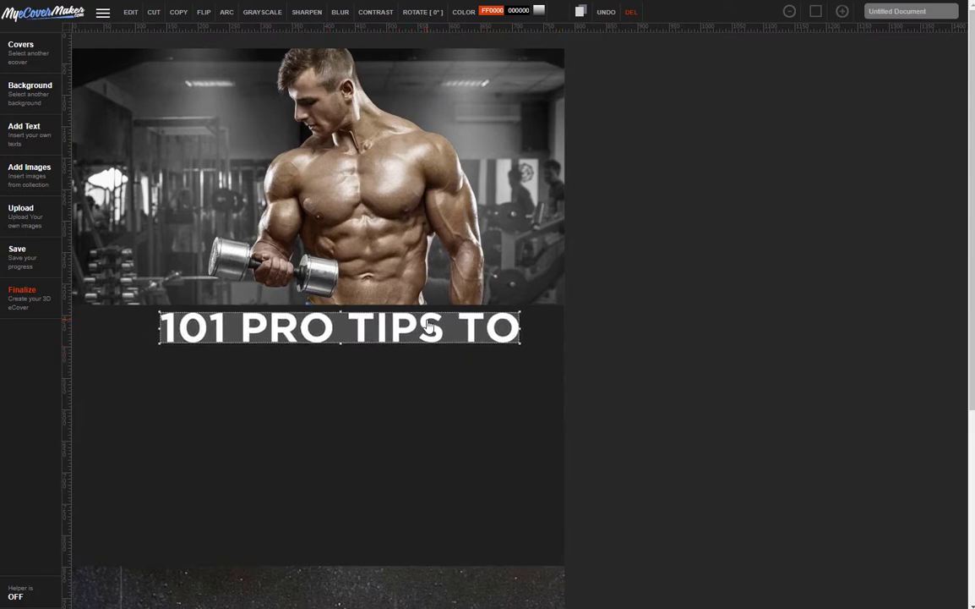
Step: Prepare a new text reading "BUILDING" in the Swiss font
click(51, 145)
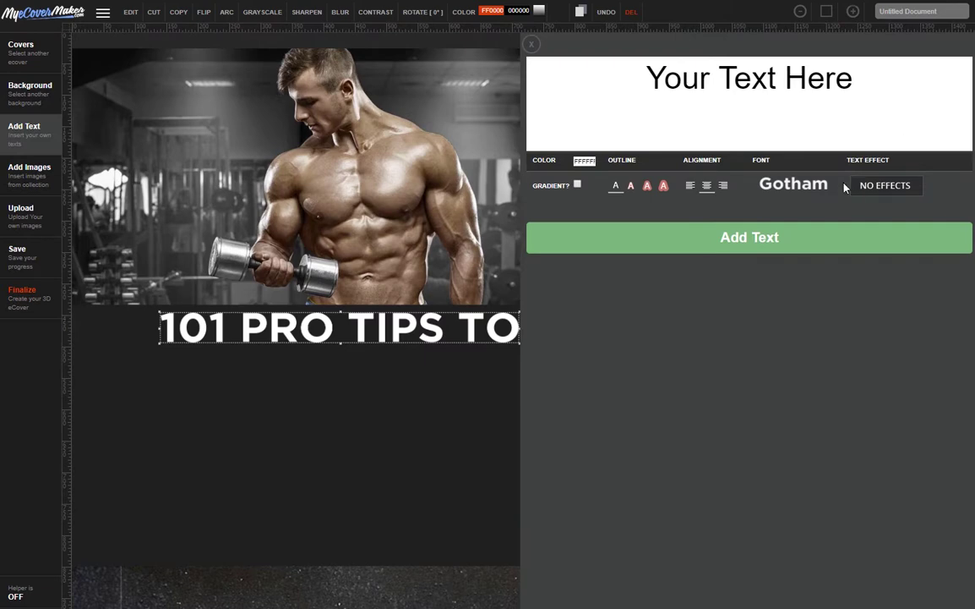
click(771, 107)
text(BUILDING)
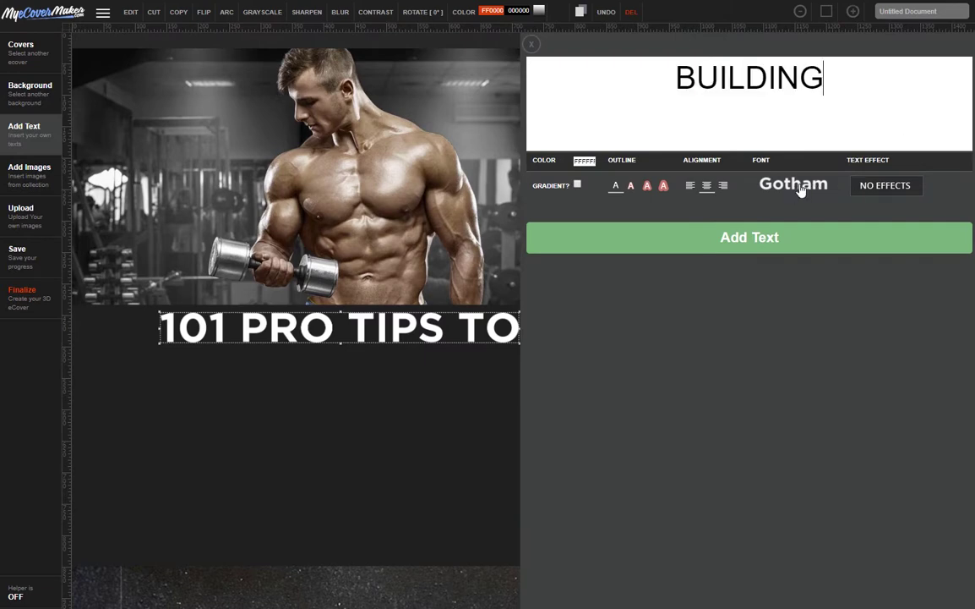
click(793, 184)
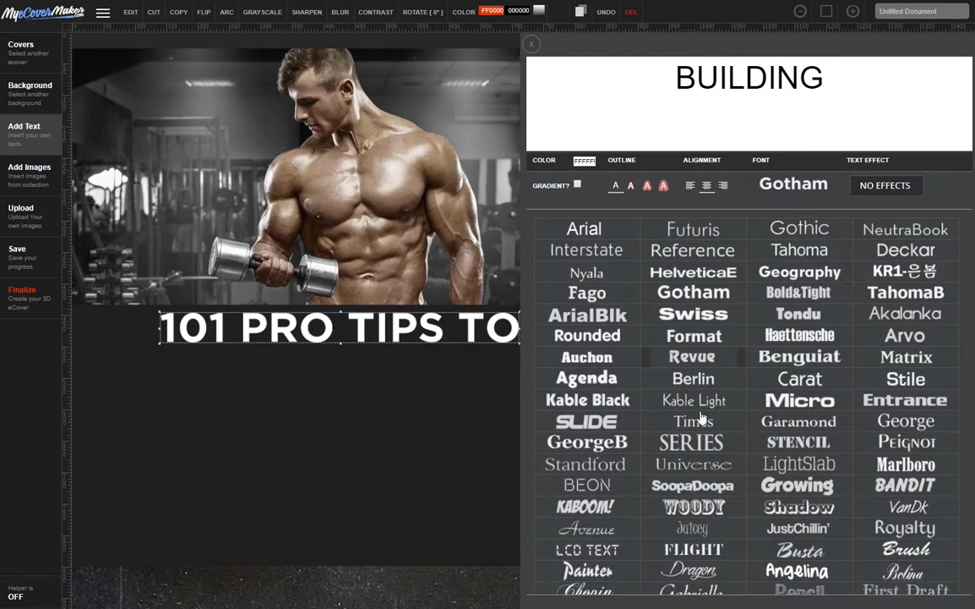
click(695, 315)
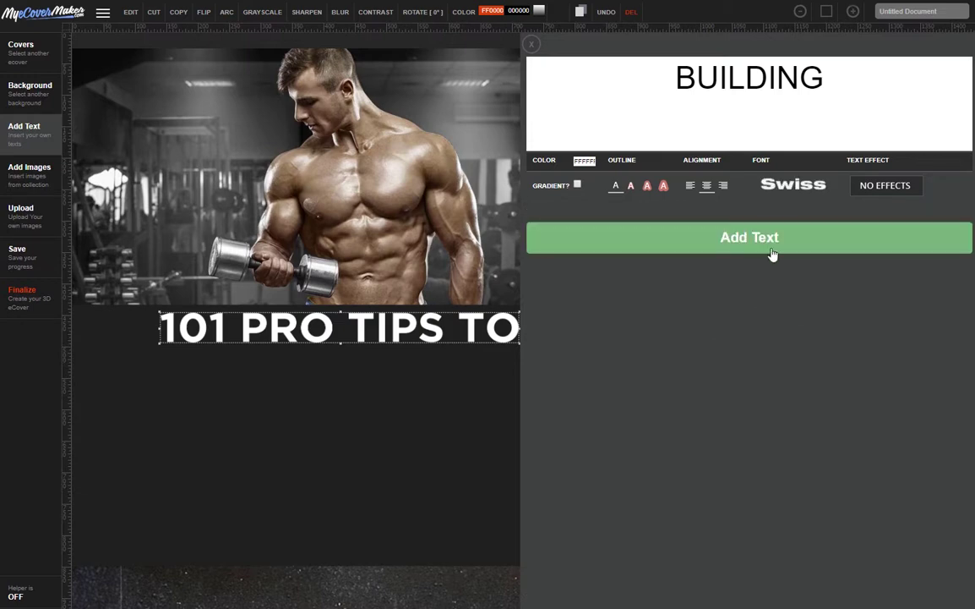
Step: Give the "BUILDING" text the 3Dfx effect and red colour FA0000, and add it to the cover
click(860, 190)
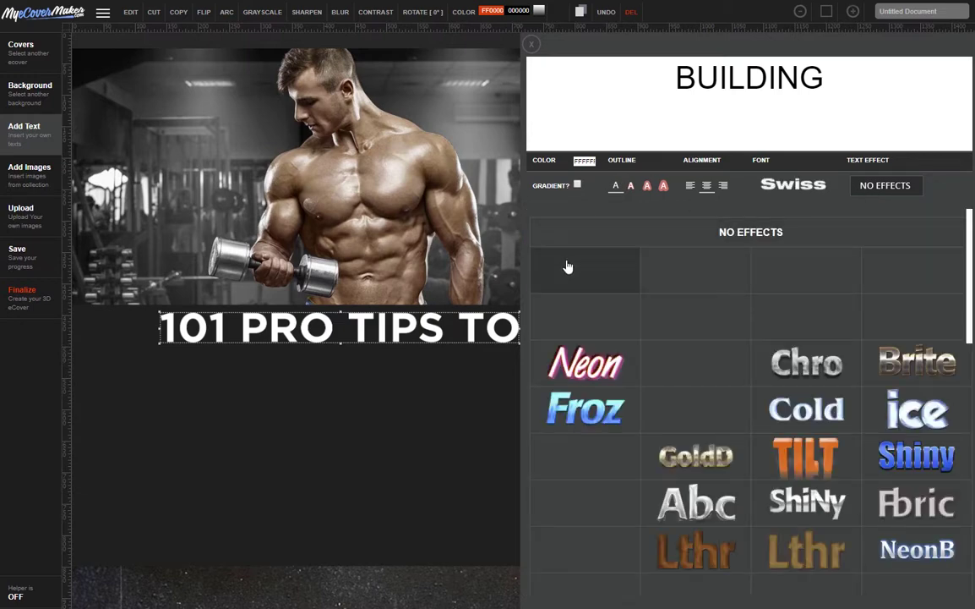
click(608, 273)
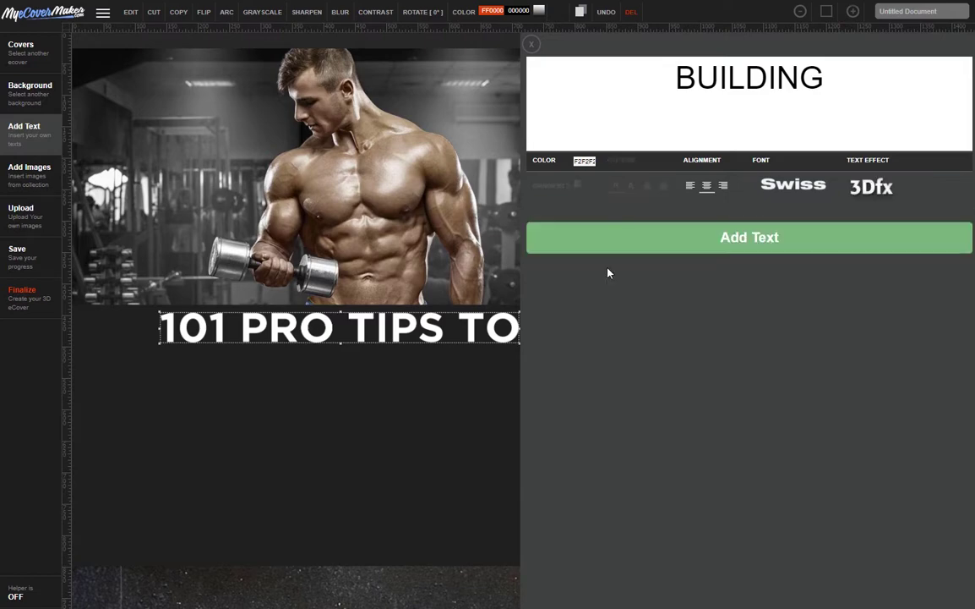
click(585, 162)
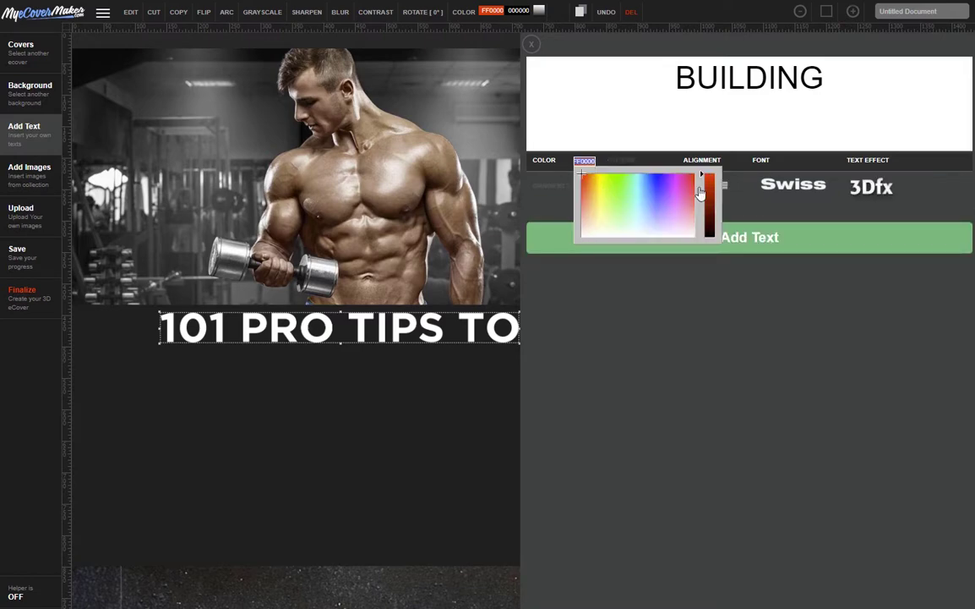
click(709, 176)
click(798, 308)
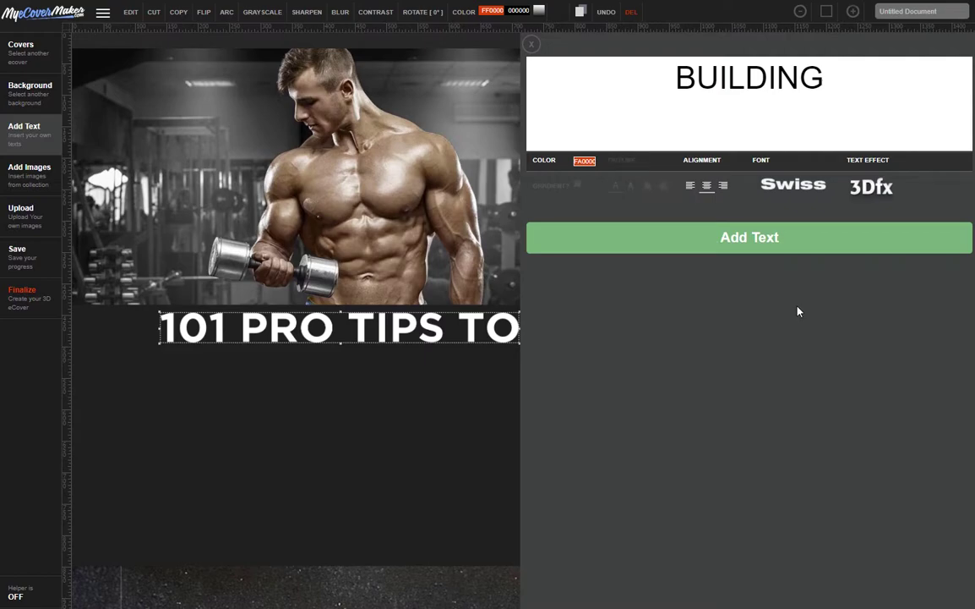
click(776, 241)
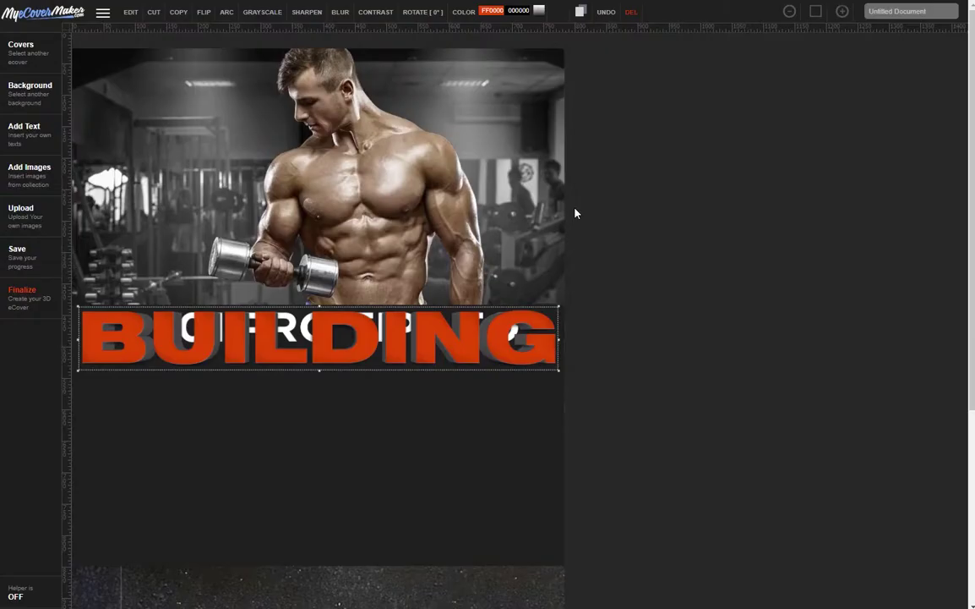
Step: Shrink the red "BUILDING" text and place it directly beneath "101 PRO TIPS TO", nudging both lines into alignment
drag(559, 370, 478, 396)
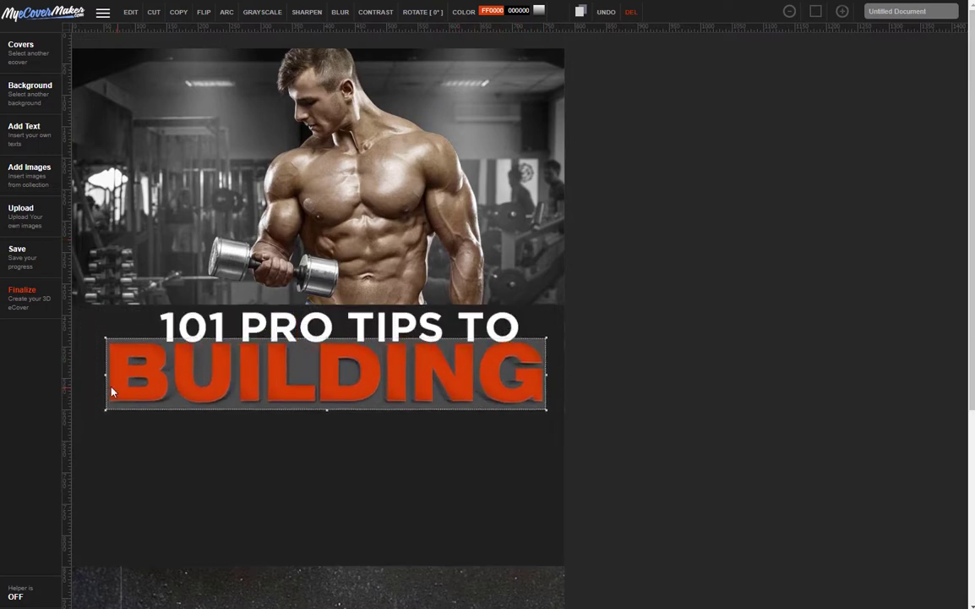
drag(105, 410, 146, 405)
drag(300, 383, 307, 391)
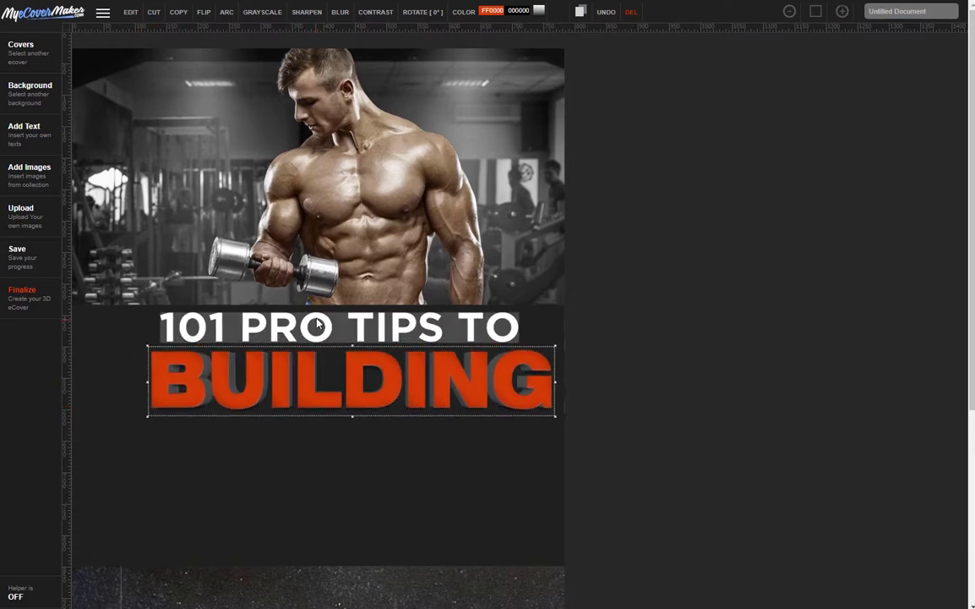
drag(326, 327, 329, 330)
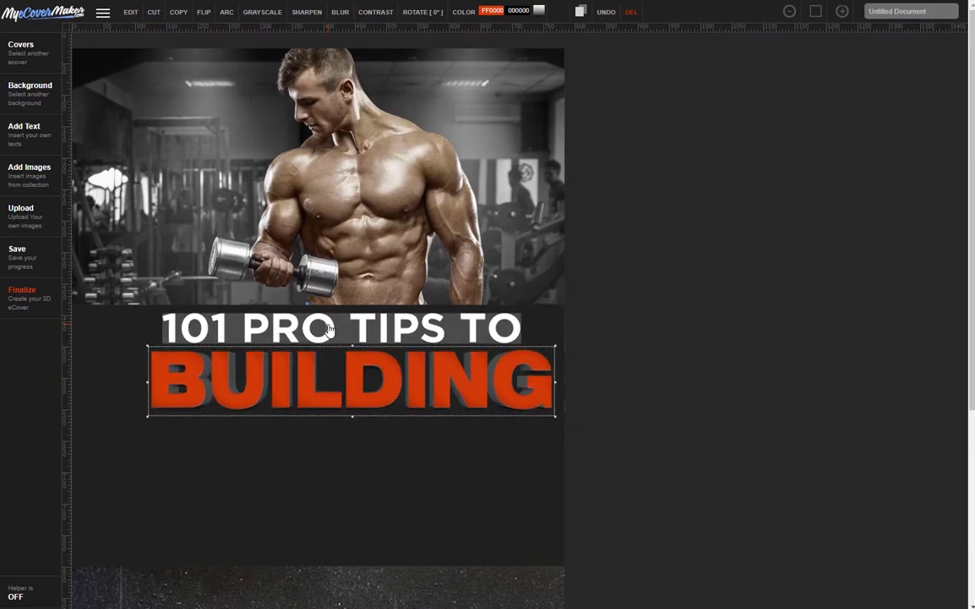
click(330, 330)
drag(252, 332, 257, 332)
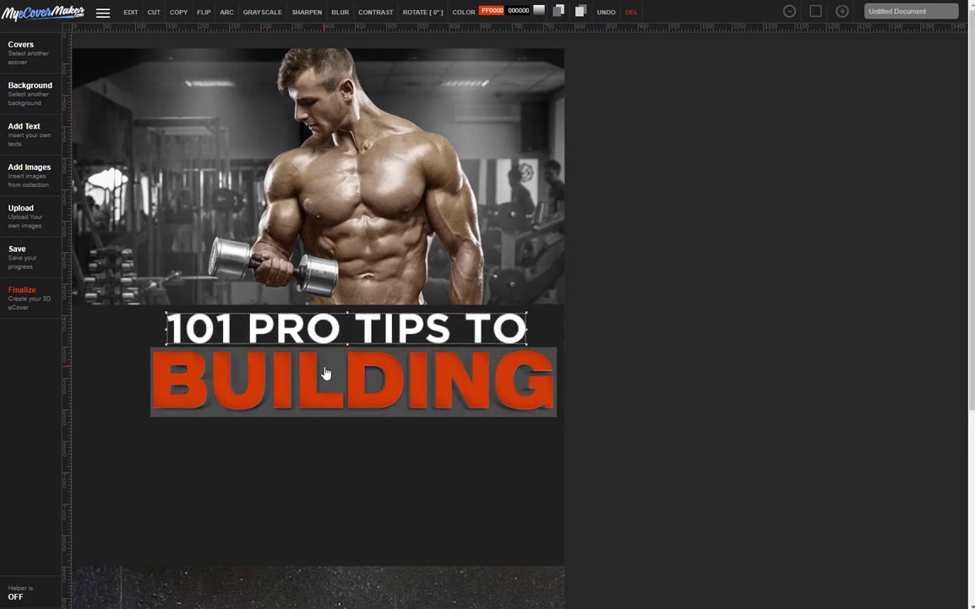
click(325, 375)
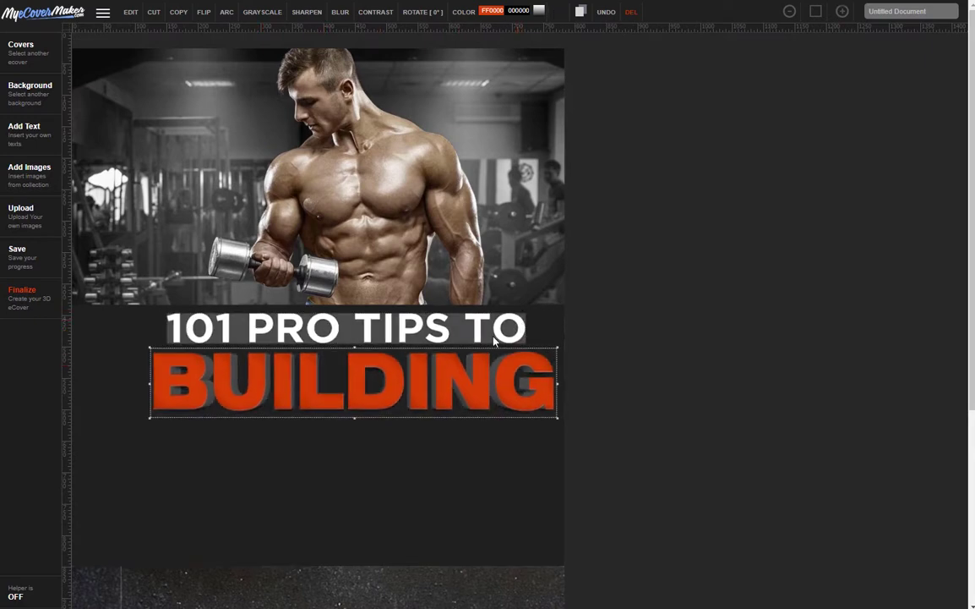
Step: Add the text "MUSCLES" in near-white FAFAFA, keeping the Swiss font and 3Dfx effect
click(34, 136)
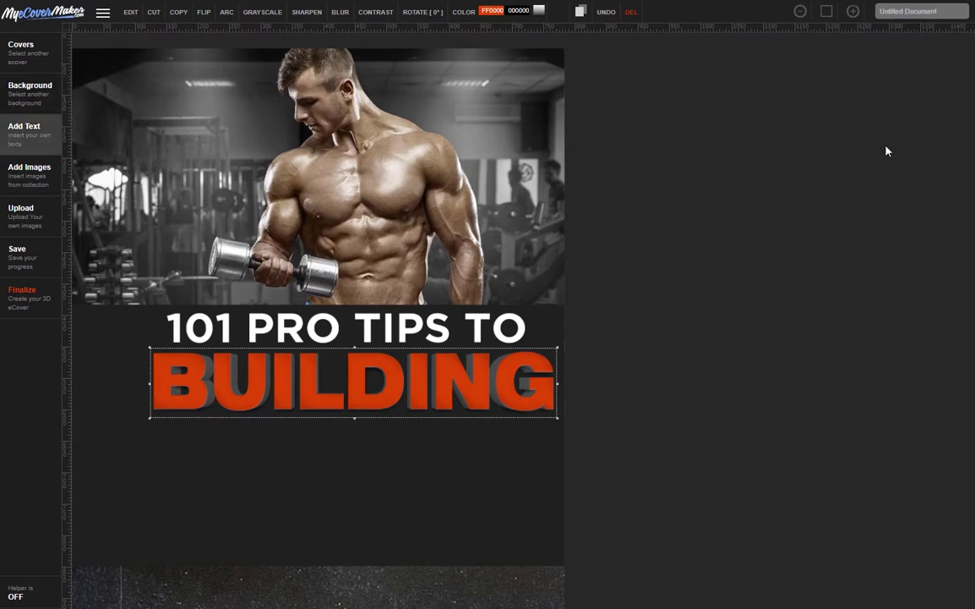
click(822, 114)
text(MUSCLES)
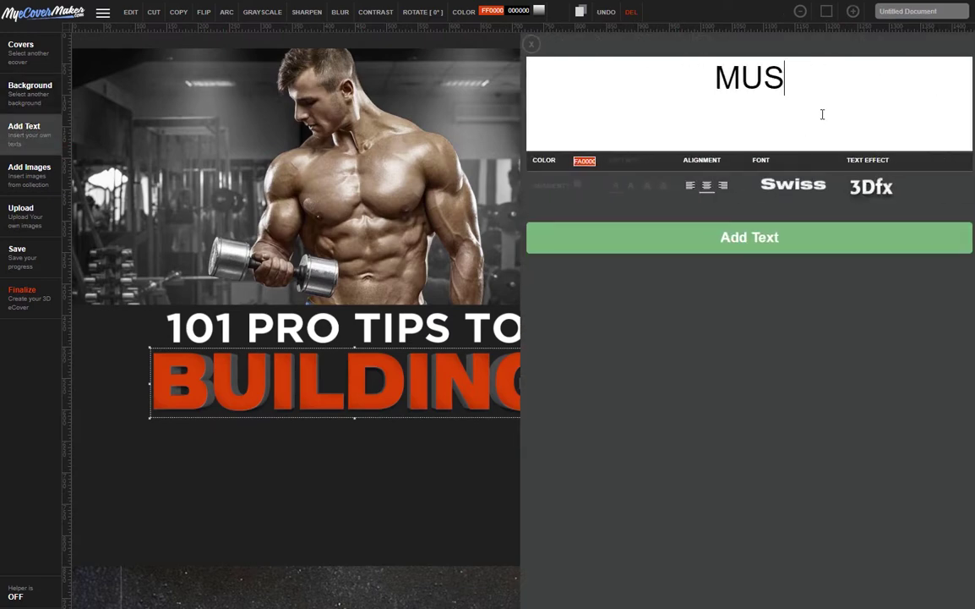
click(585, 162)
drag(629, 207, 574, 258)
click(775, 306)
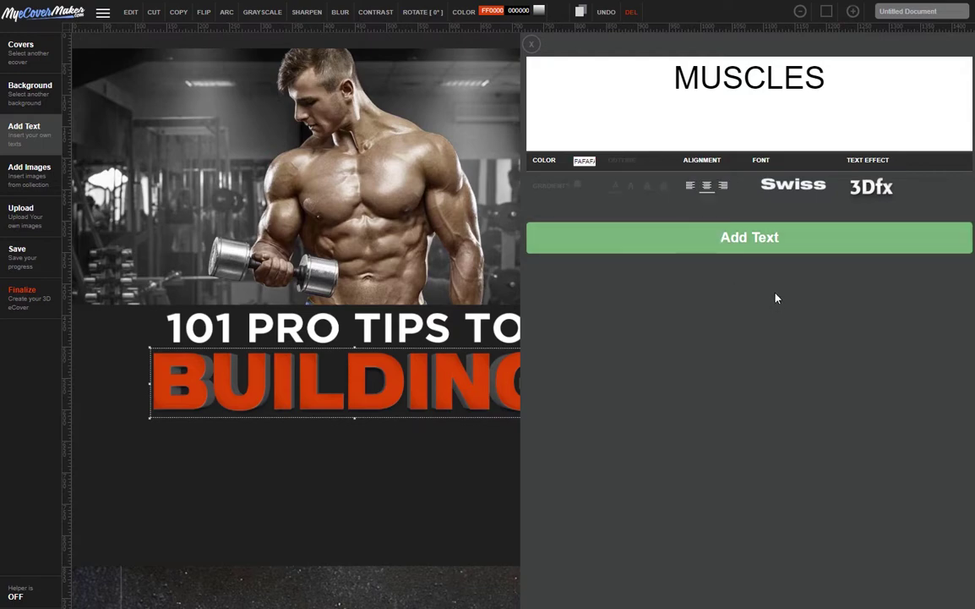
click(764, 244)
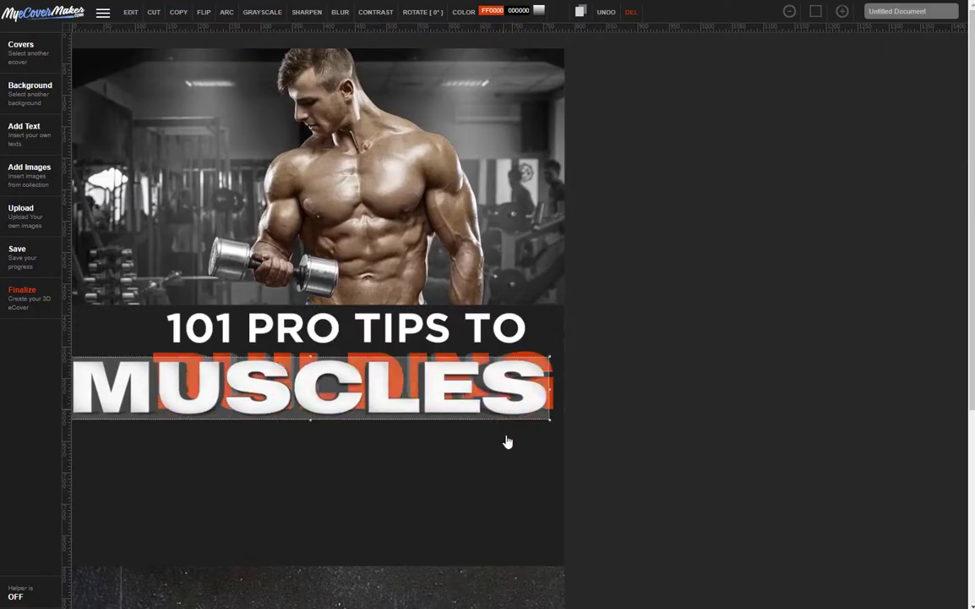
Step: Place "MUSCLES" beneath "BUILDING" and resize it taller, matching the width of the red word
drag(508, 389, 480, 442)
drag(358, 438, 440, 447)
drag(551, 479, 564, 522)
Step: Enlarge "101 PRO TIPS TO" to the width of the lines beneath it, and shorten the dark block to end just under "MUSCLES"
drag(486, 370, 483, 372)
drag(455, 341, 434, 347)
drag(505, 353, 577, 355)
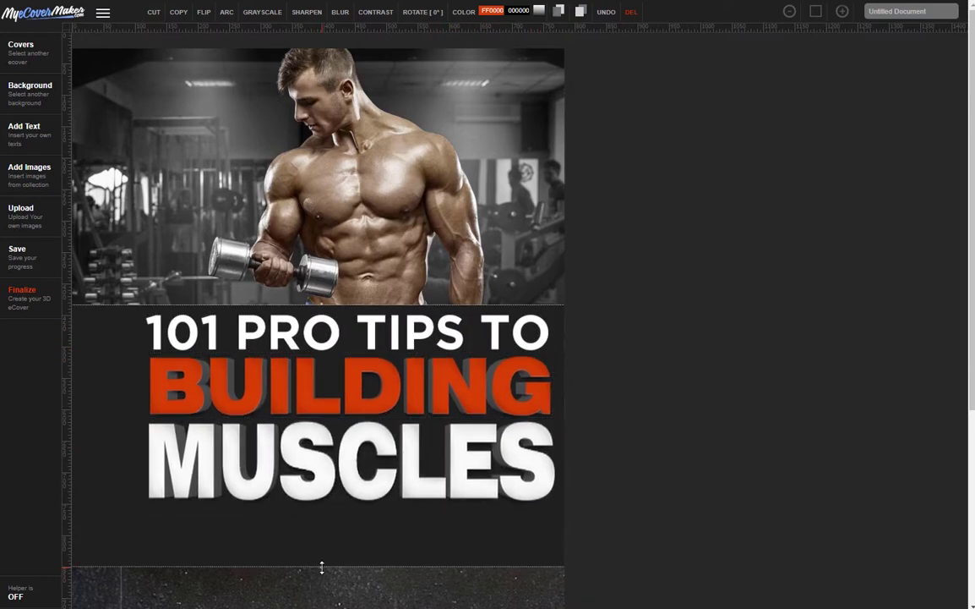
drag(322, 573, 322, 528)
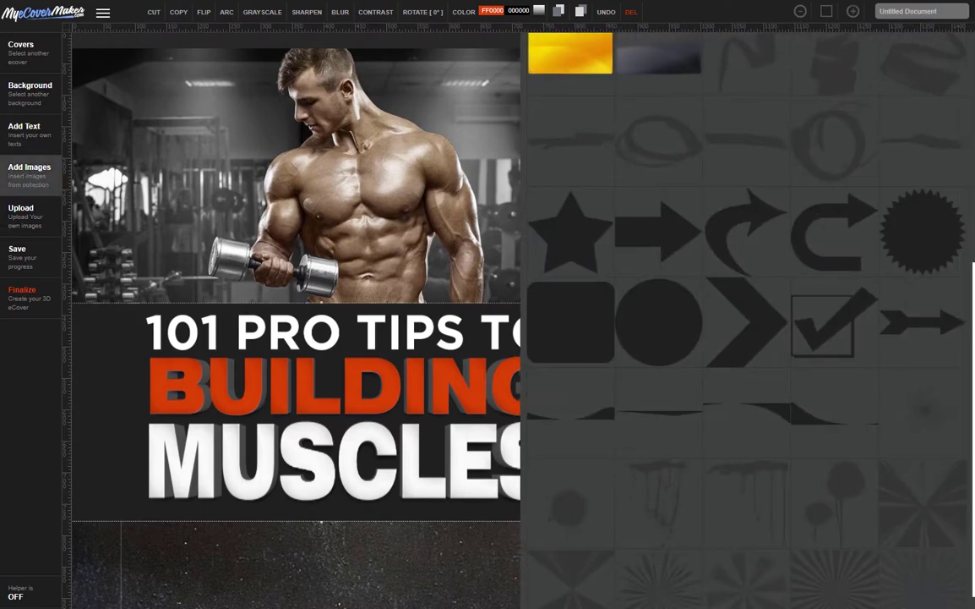
Step: Add the yellow gradient rectangle and flatten it into a thin full-width strip along the dark block's upper edge
scroll(930, 270, up, 5)
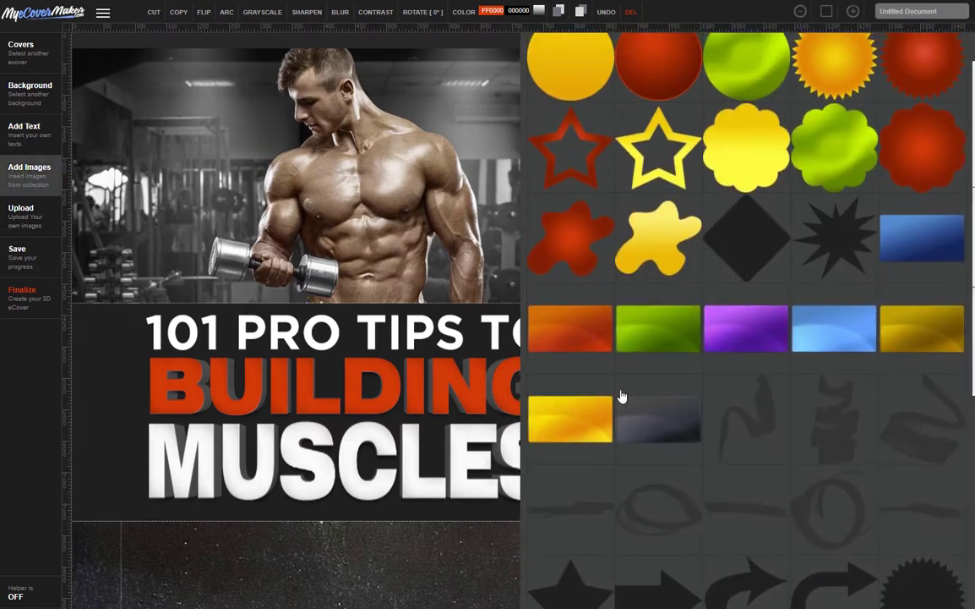
click(580, 420)
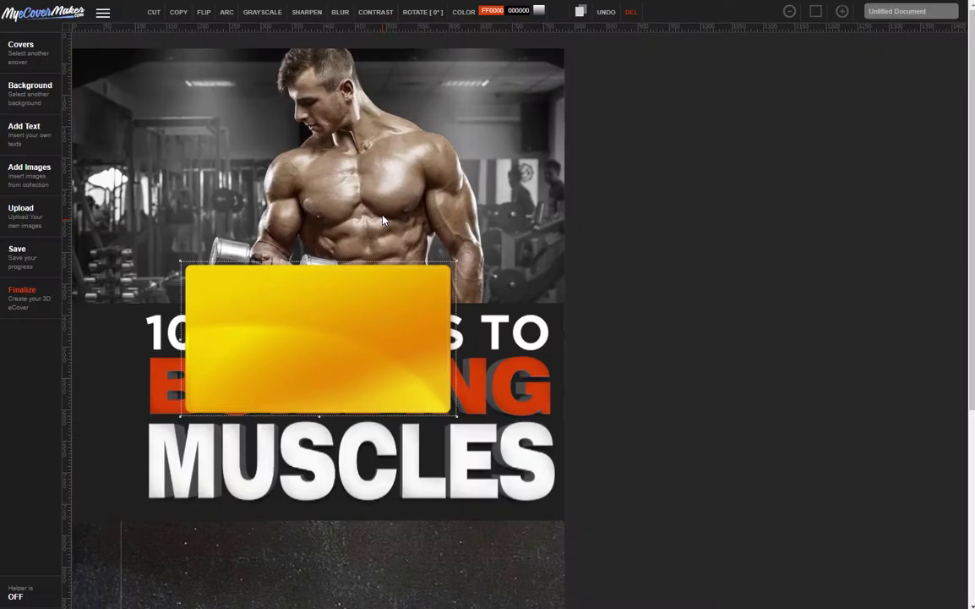
drag(296, 311, 175, 197)
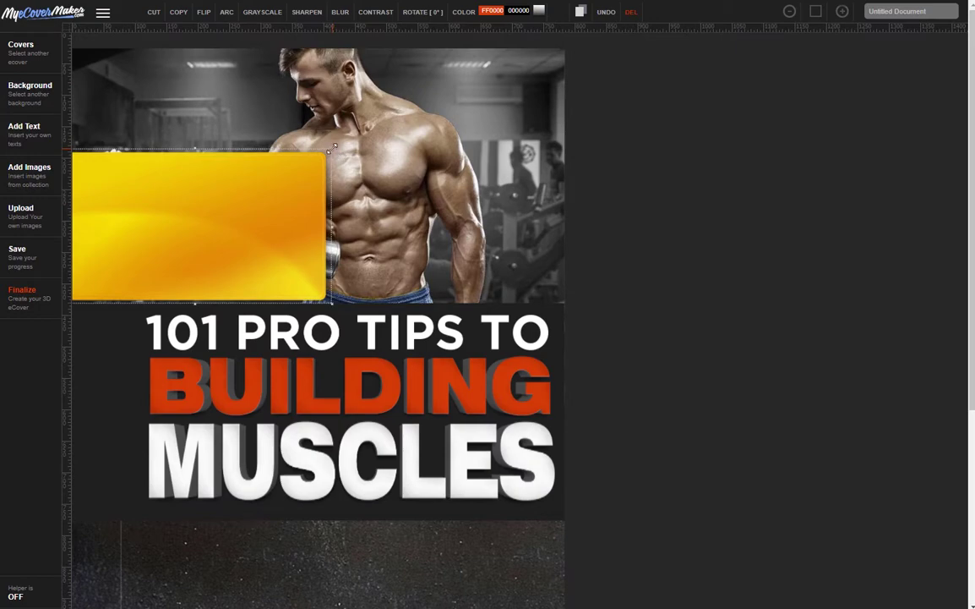
drag(332, 150, 831, 367)
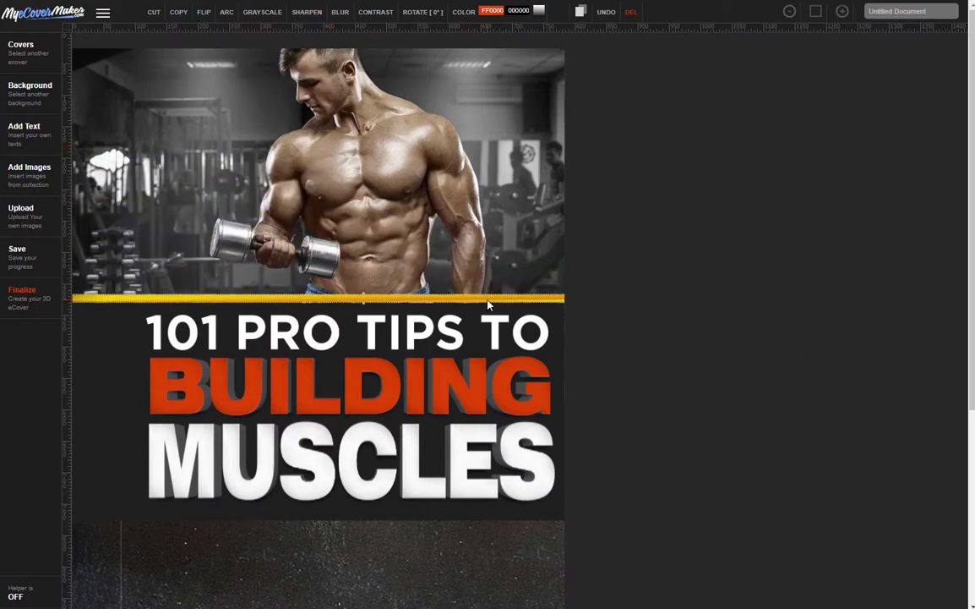
drag(488, 304, 486, 312)
Step: Duplicate the yellow strip and place the copy across the full cover width along the dark block's lower edge
click(183, 16)
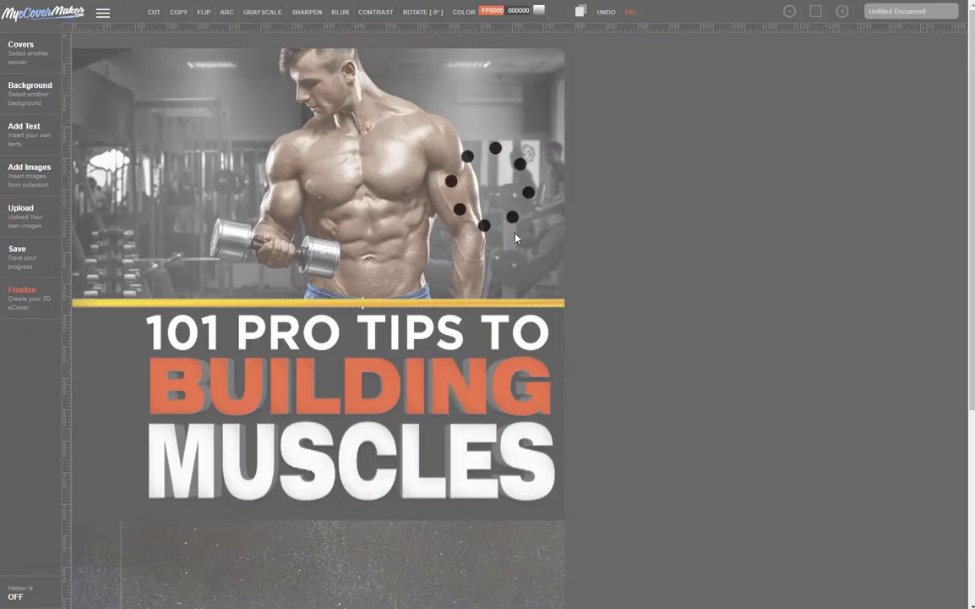
drag(392, 345, 360, 535)
drag(523, 521, 665, 527)
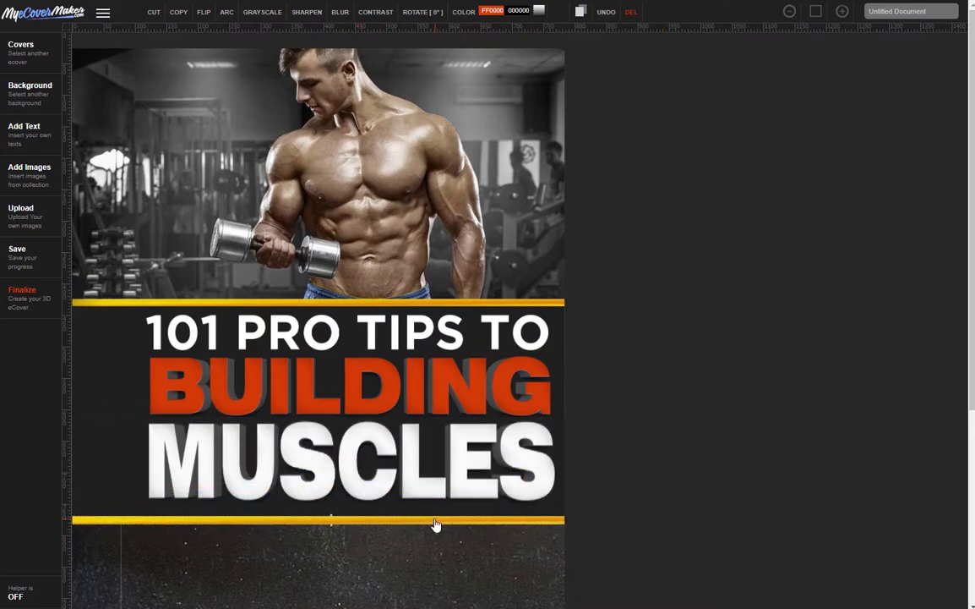
drag(437, 524, 435, 522)
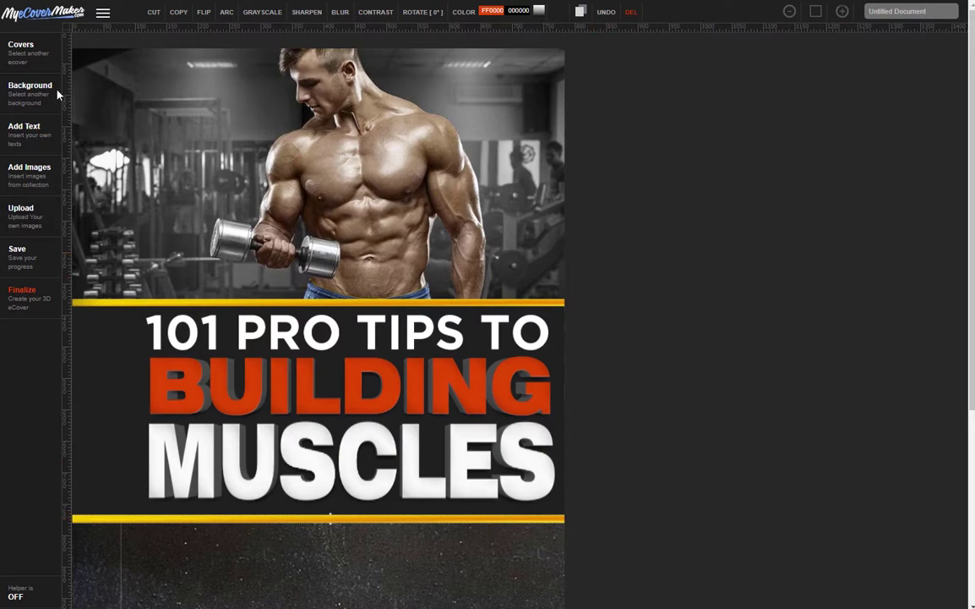
Step: Add the three-line Swiss text "ACTIONABLE TIPS FROM BODY BUILDERS, PERSONAL TRAINERS AND NUTRITION EXPERTS" in white with the 3Dfx effect
click(26, 129)
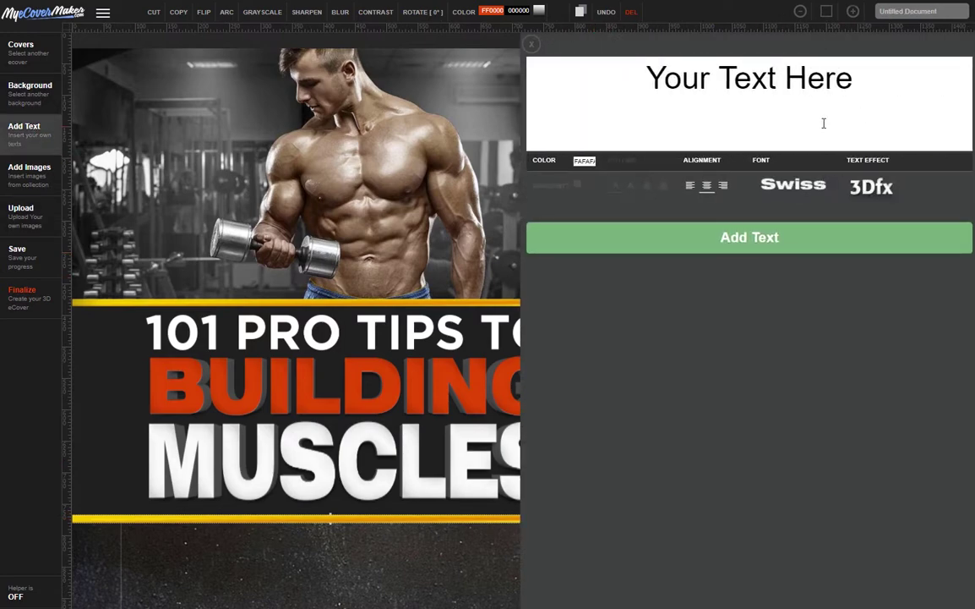
click(824, 123)
text(ACTIONABLE )
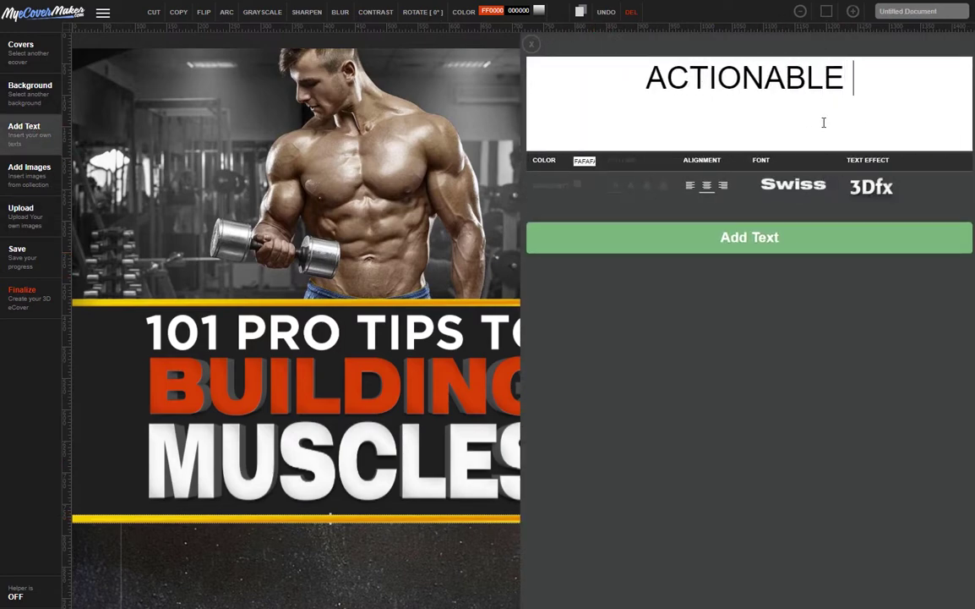
text(TIPS FROM BODY BU)
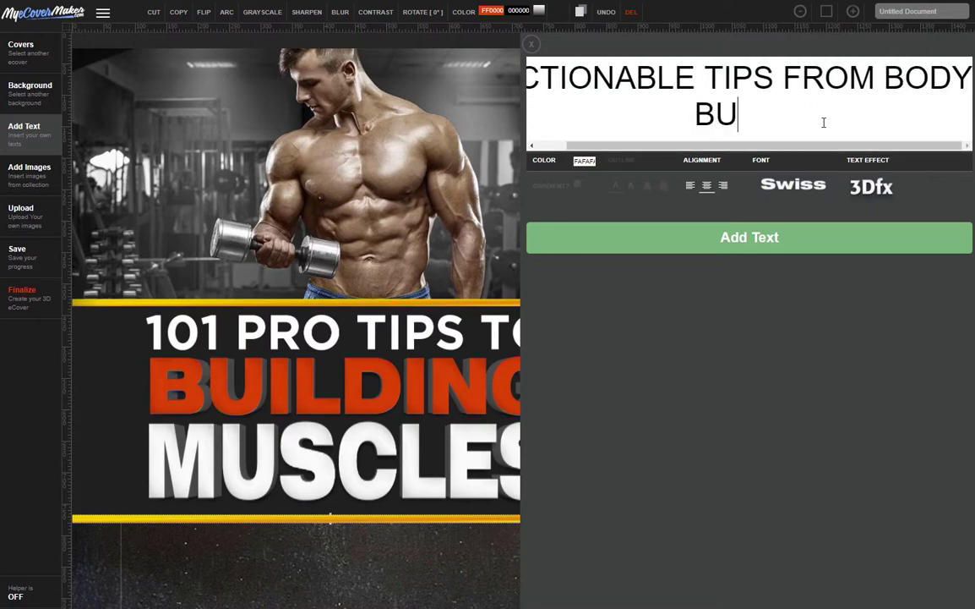
text(ILDERS, PERSONAL TRA)
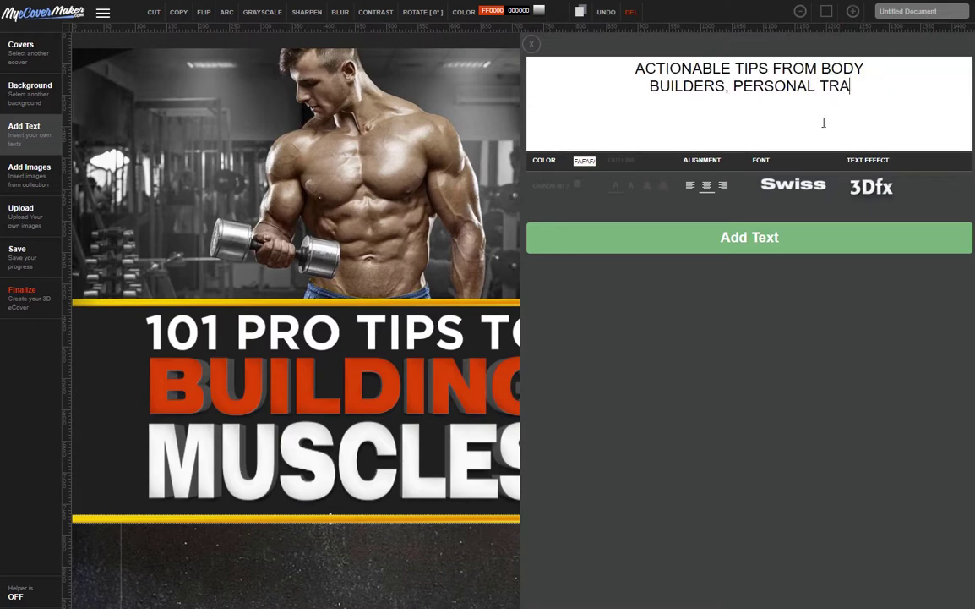
text(INERS AND NUTRITION EXPERTS)
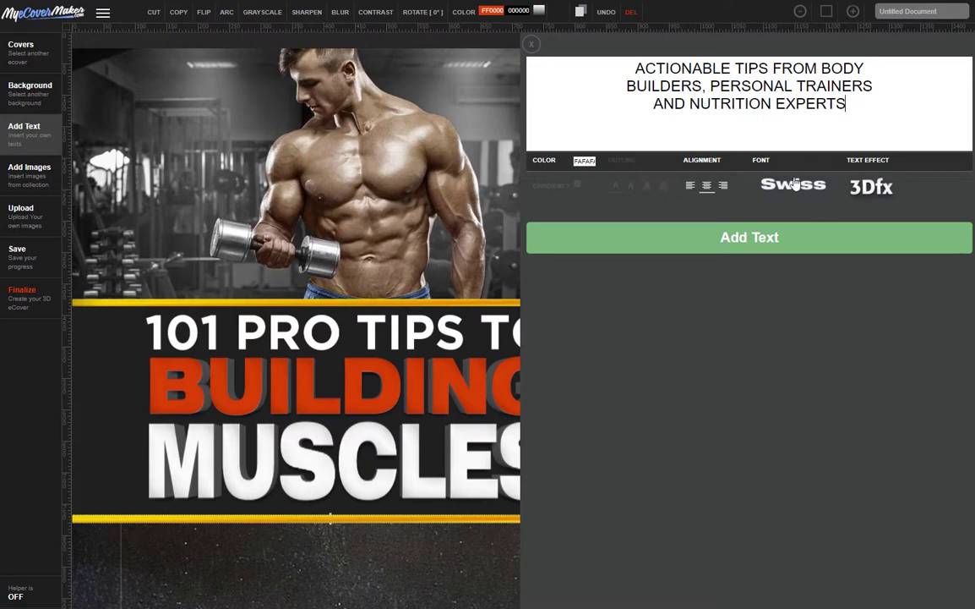
click(775, 240)
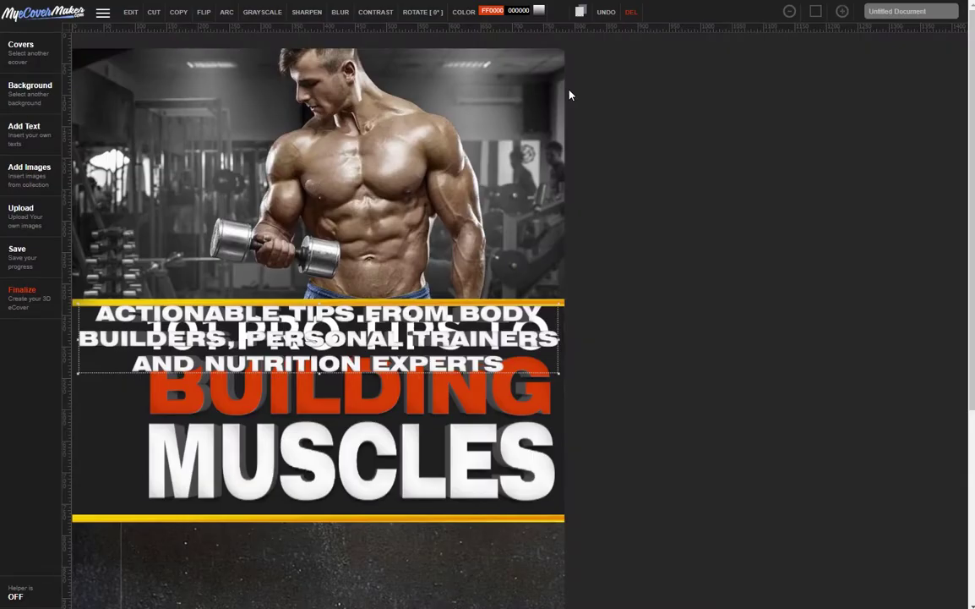
Step: Shrink the three-line tagline and place it on the grunge background beneath the lower yellow strip
drag(417, 336, 416, 562)
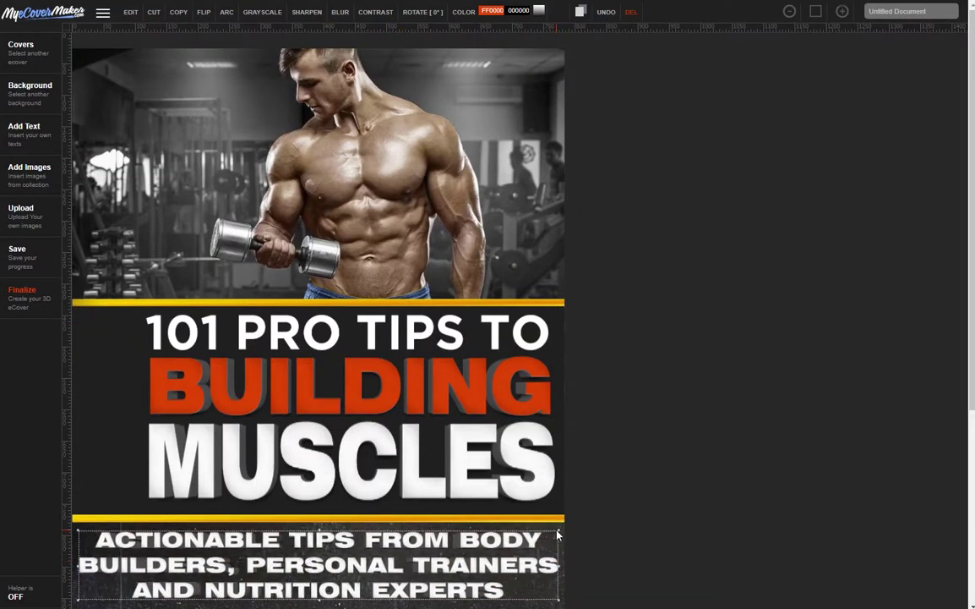
drag(559, 531, 496, 530)
drag(419, 573, 475, 575)
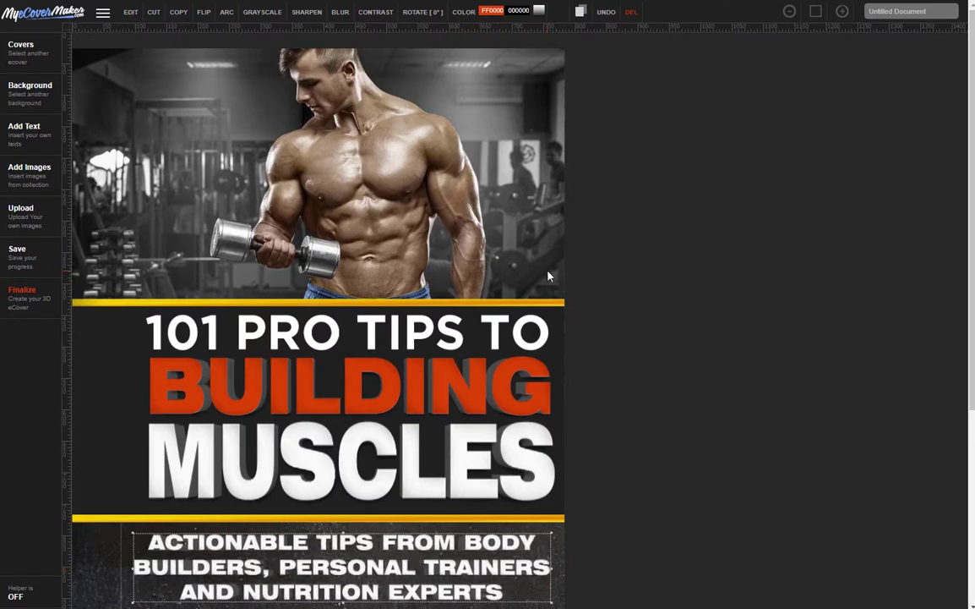
drag(536, 539, 523, 536)
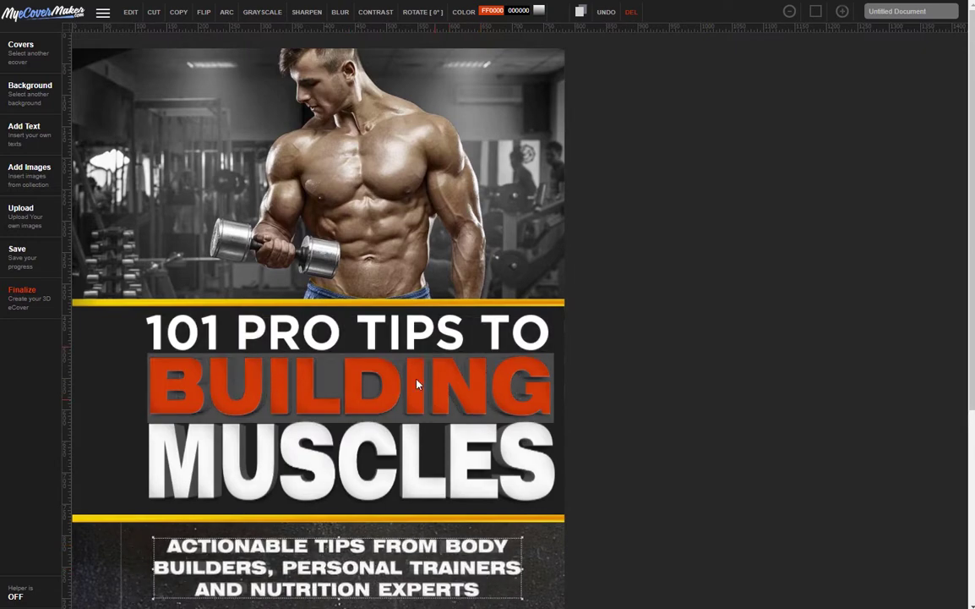
Step: Add the text "PRO" in yellow, using the Gotham font with no effects
click(23, 127)
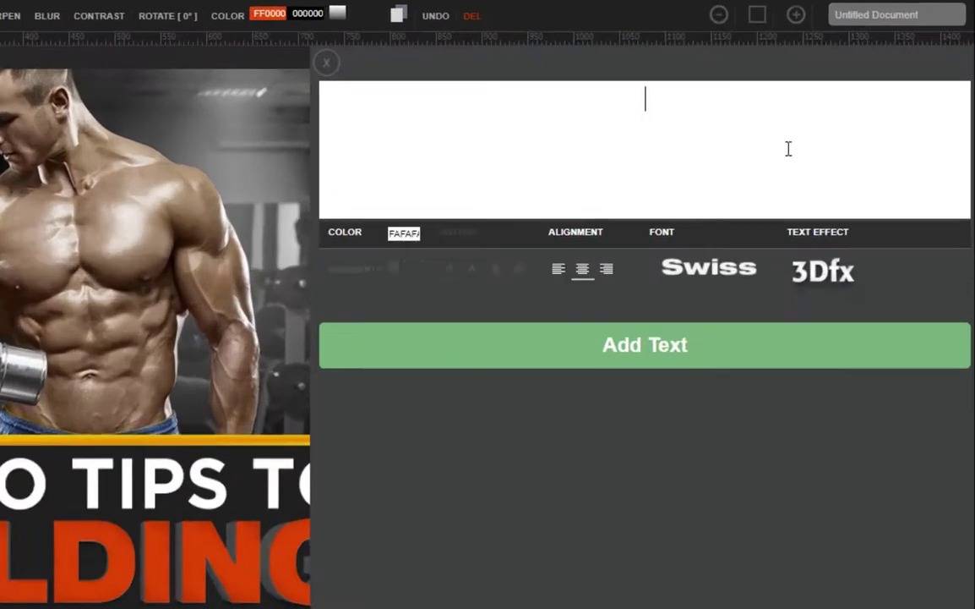
text(PRO)
click(763, 378)
click(592, 470)
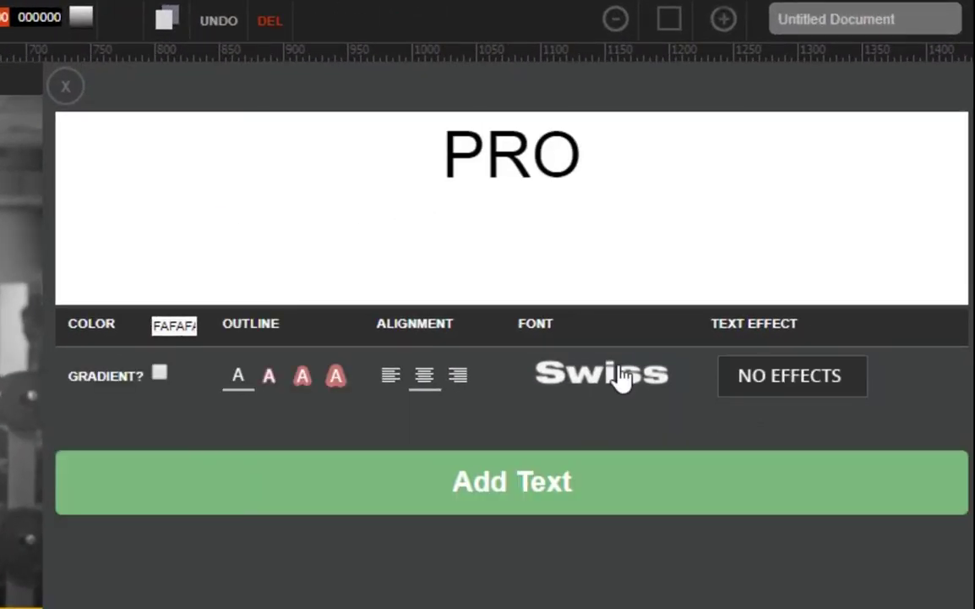
click(616, 381)
click(389, 597)
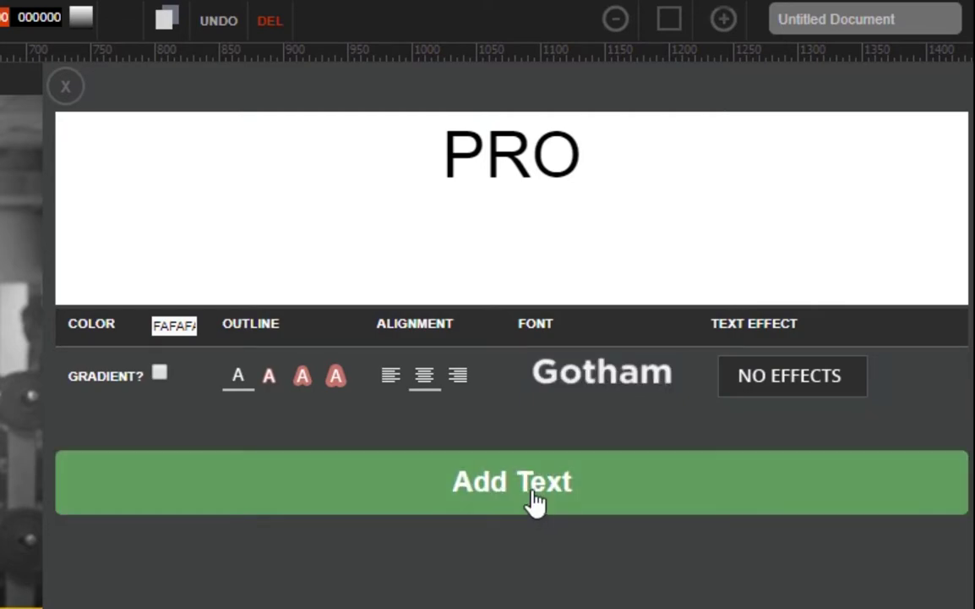
click(533, 498)
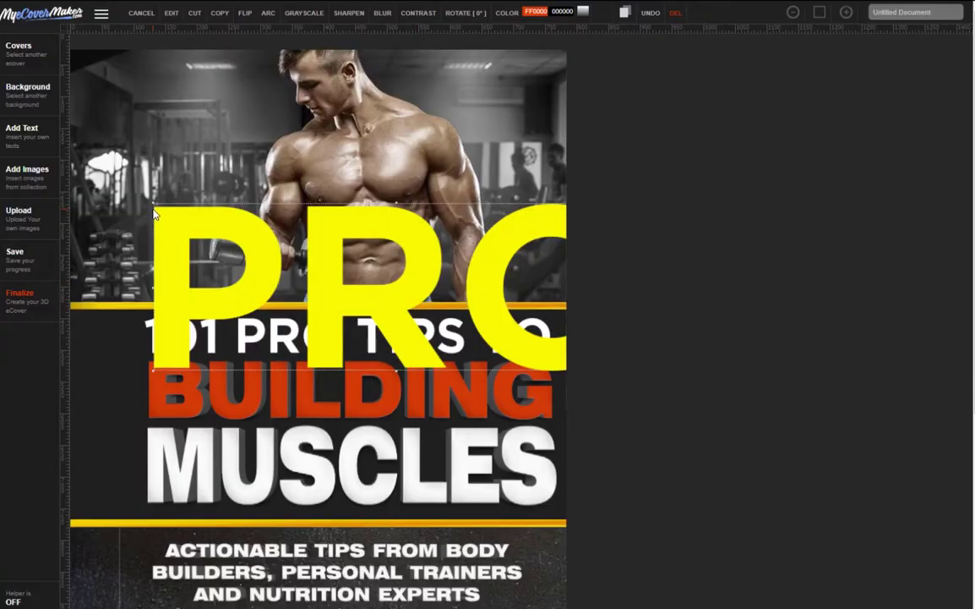
Step: Shrink the yellow "PRO" and align it exactly over the white "PRO" in "101 PRO TIPS TO"
drag(281, 272, 632, 368)
drag(515, 351, 245, 366)
drag(361, 377, 318, 342)
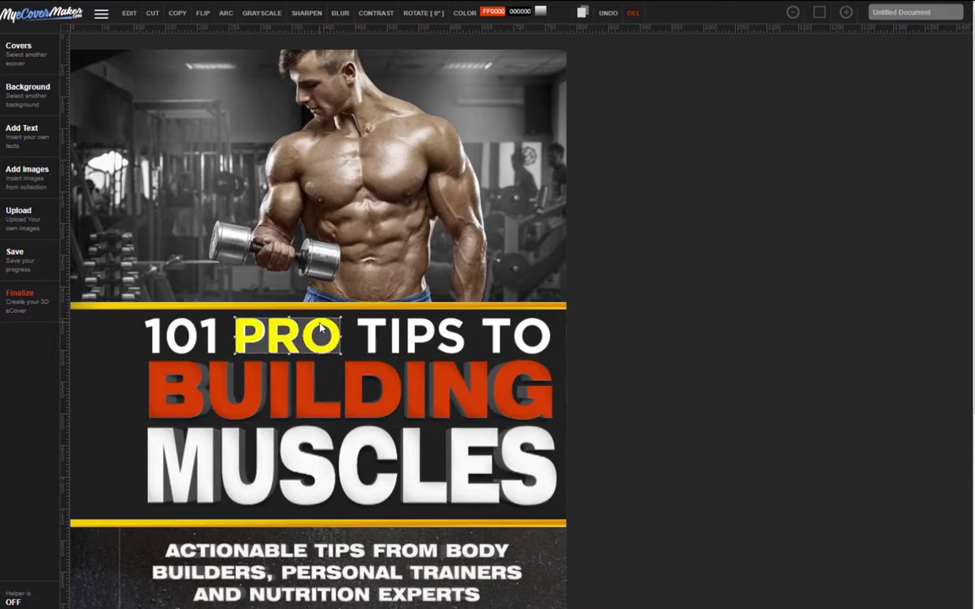
click(400, 266)
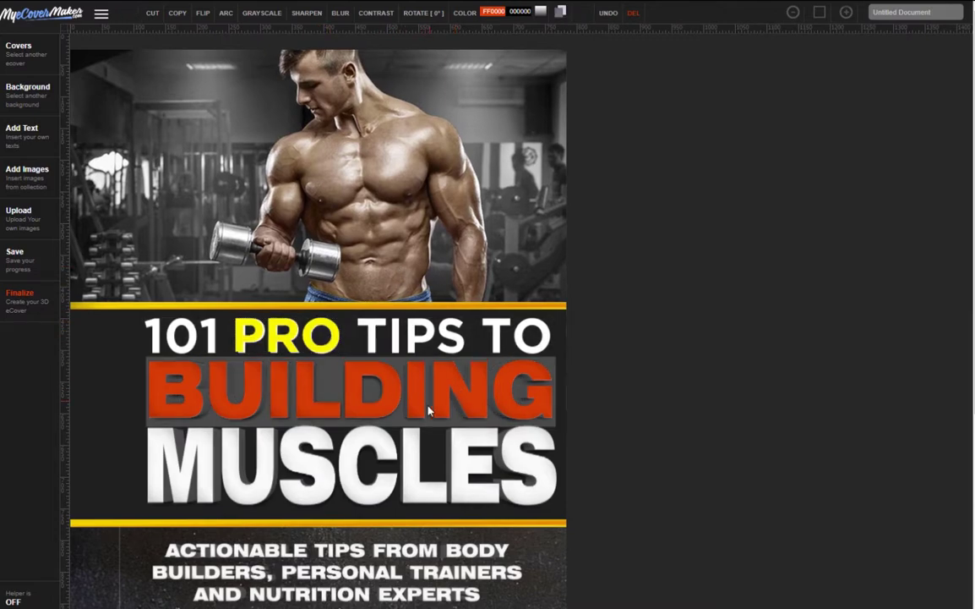
drag(313, 342, 315, 342)
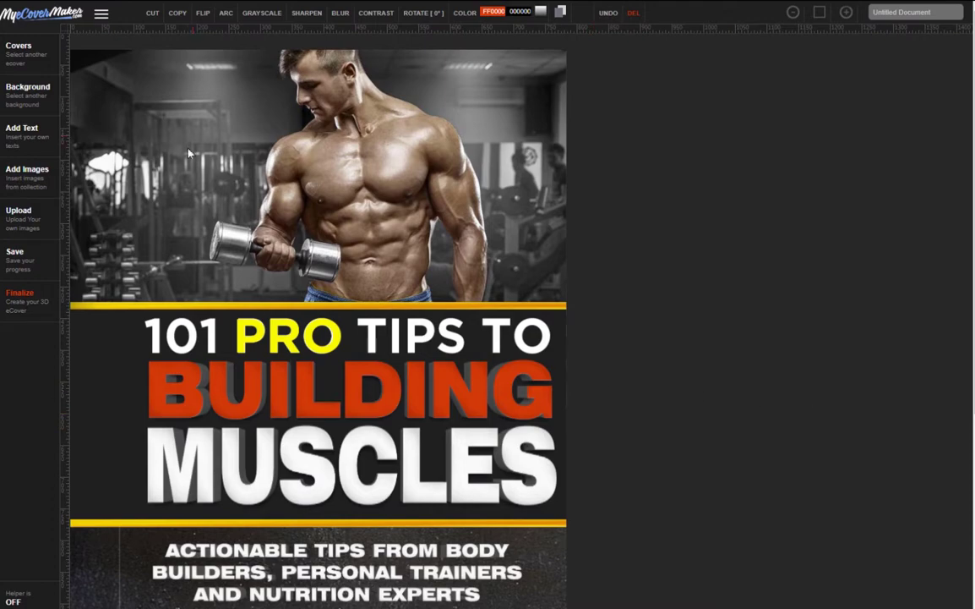
Step: Add the text "MADE WITH MYECOVERMAKER.COM" in white, using the Gotham font with no effects
click(41, 131)
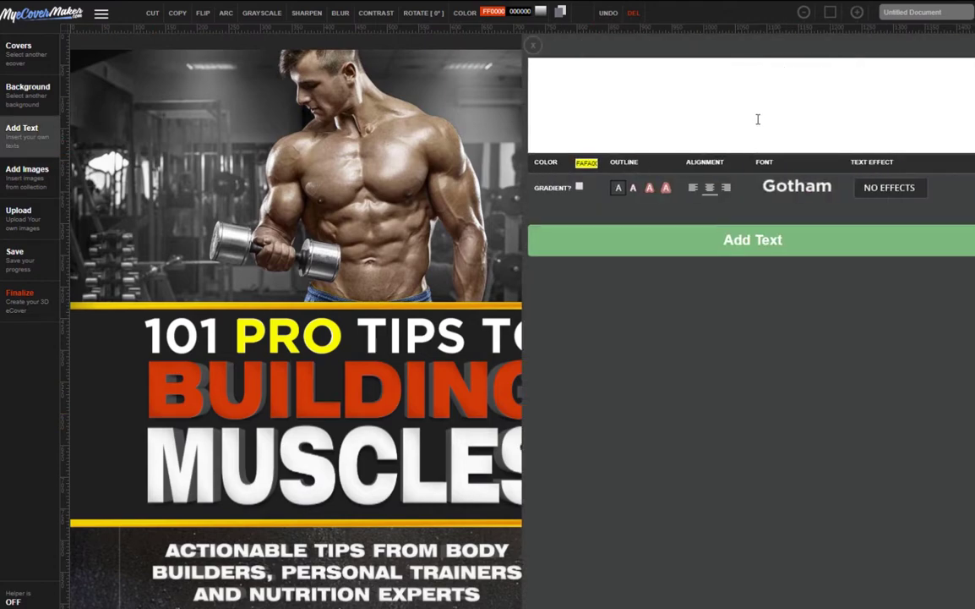
text(MADE WITH MYECOVERMAKER>)
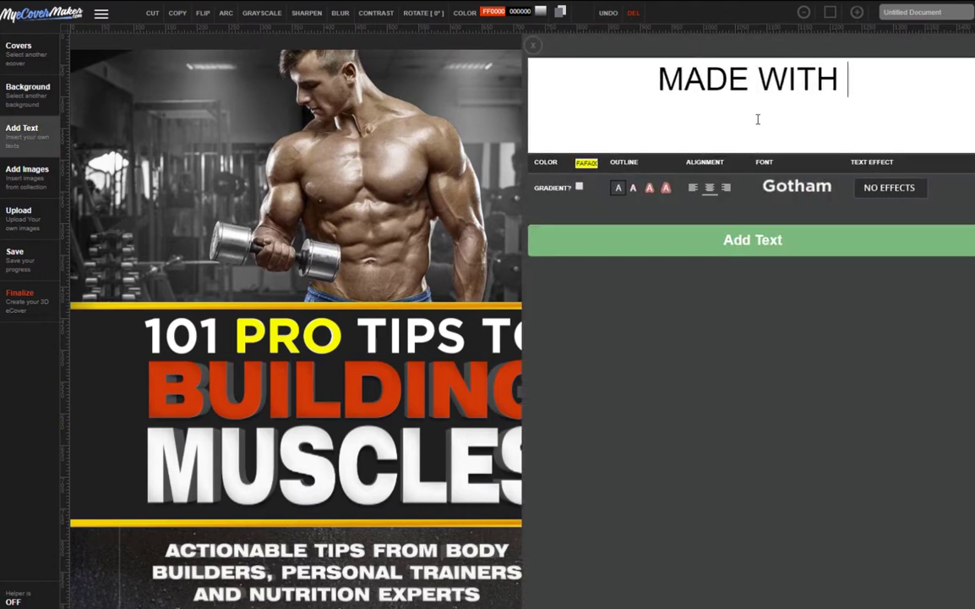
key(BackSpace)
text(.COM)
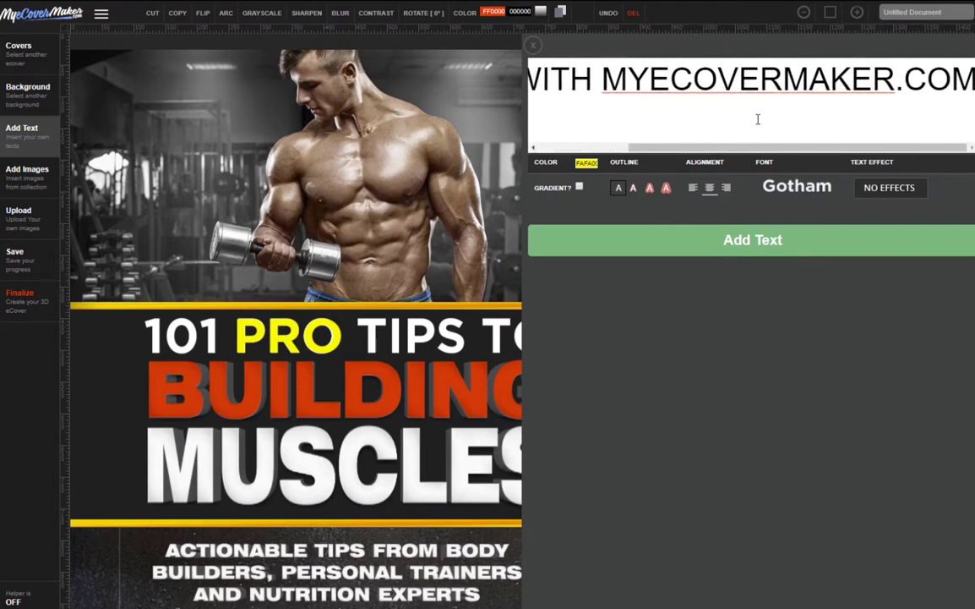
click(669, 165)
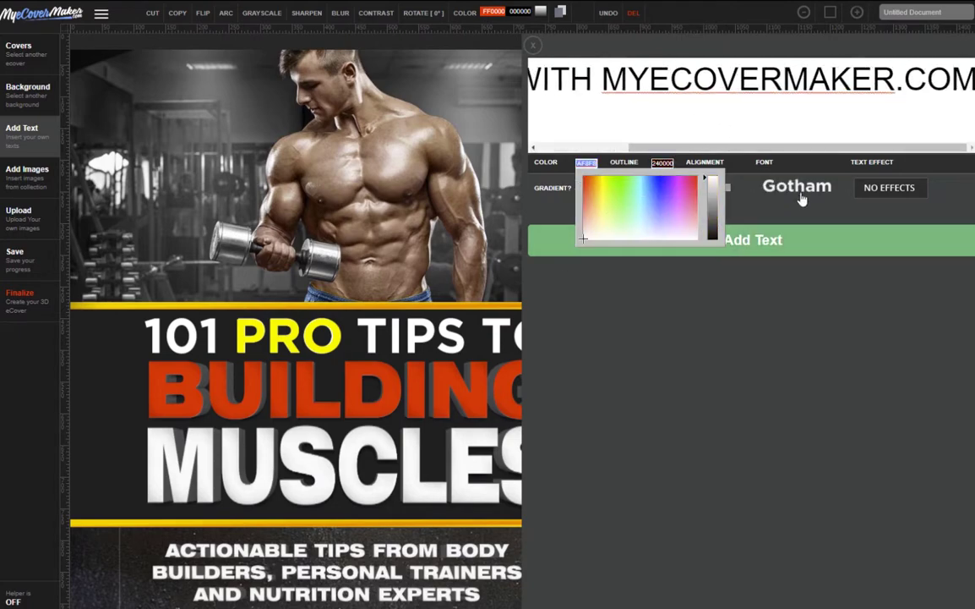
click(809, 240)
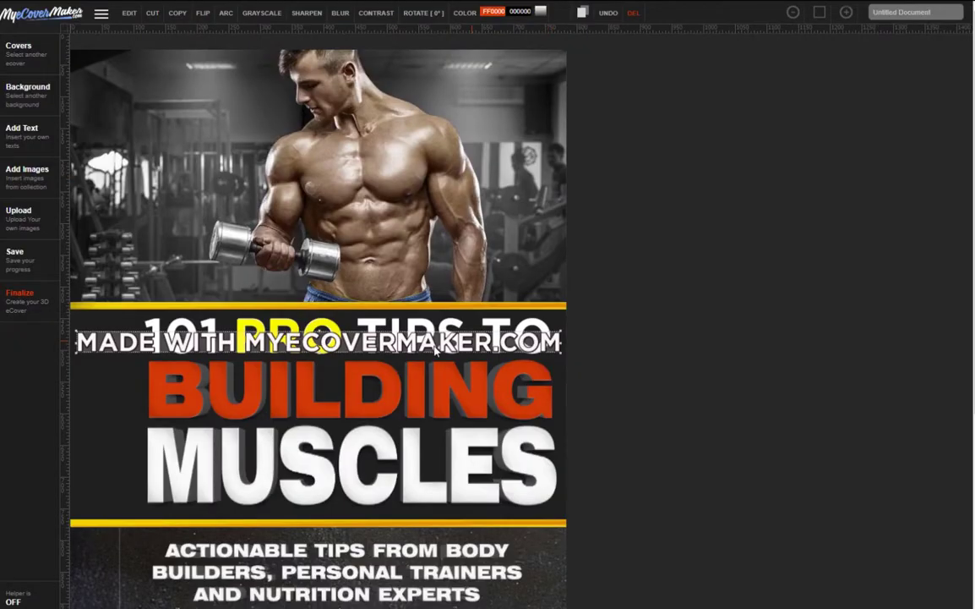
Step: Shrink the "MADE WITH MYECOVERMAKER.COM" text and center it over the photo's lower edge, just above the upper yellow strip
drag(558, 343, 473, 108)
drag(543, 63, 425, 297)
click(524, 288)
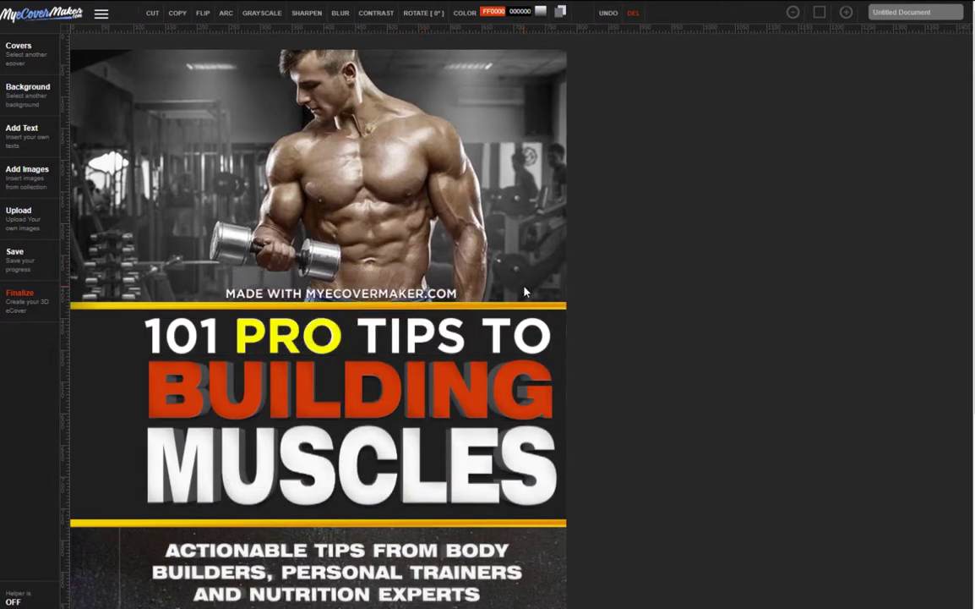
Step: Nudge the three-line tagline slightly to the right beneath the title and generate the finished 3D cover
click(499, 580)
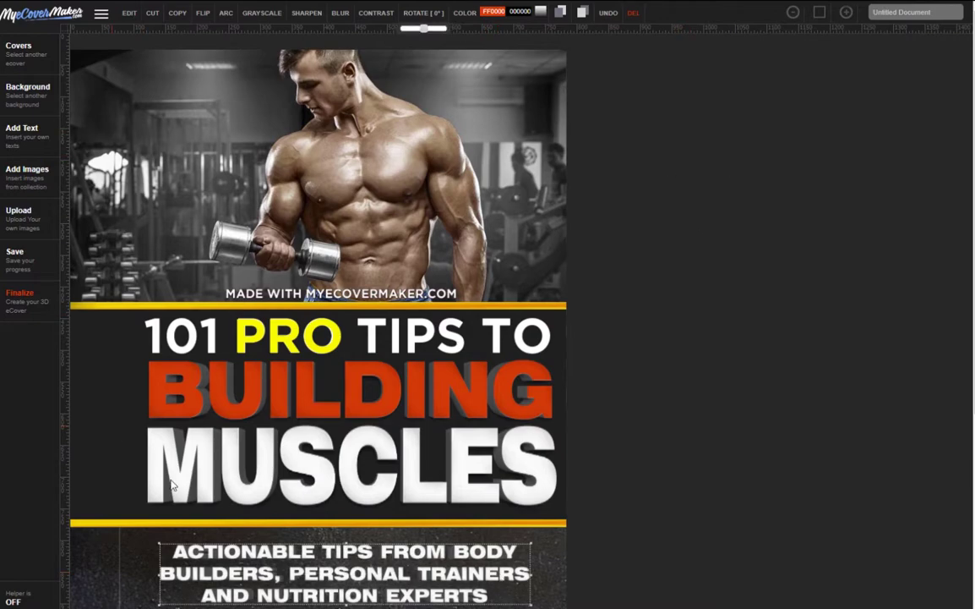
click(17, 297)
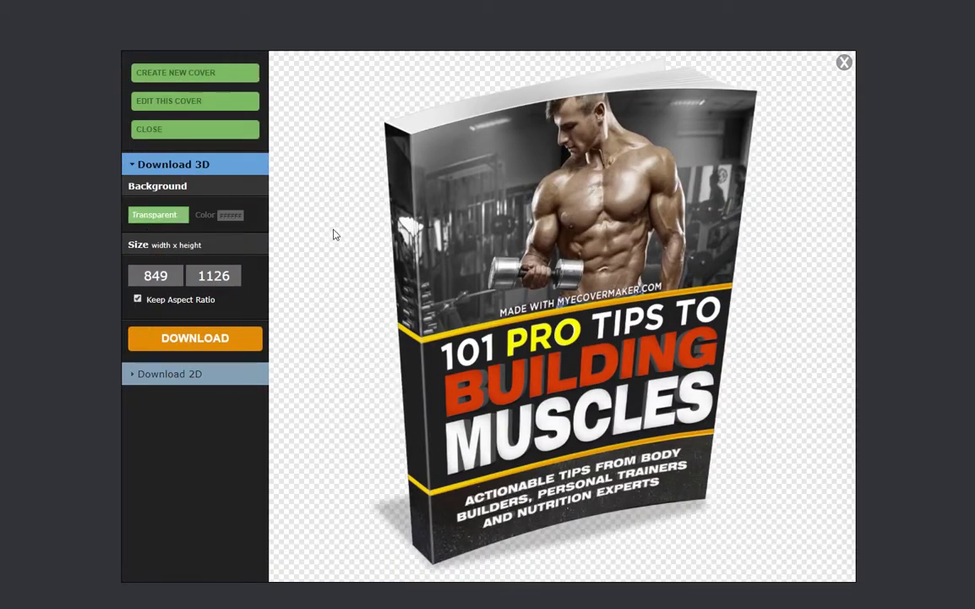
Step: Try white, orange and red background colors behind the 3D cover, and restore the transparent background
click(202, 216)
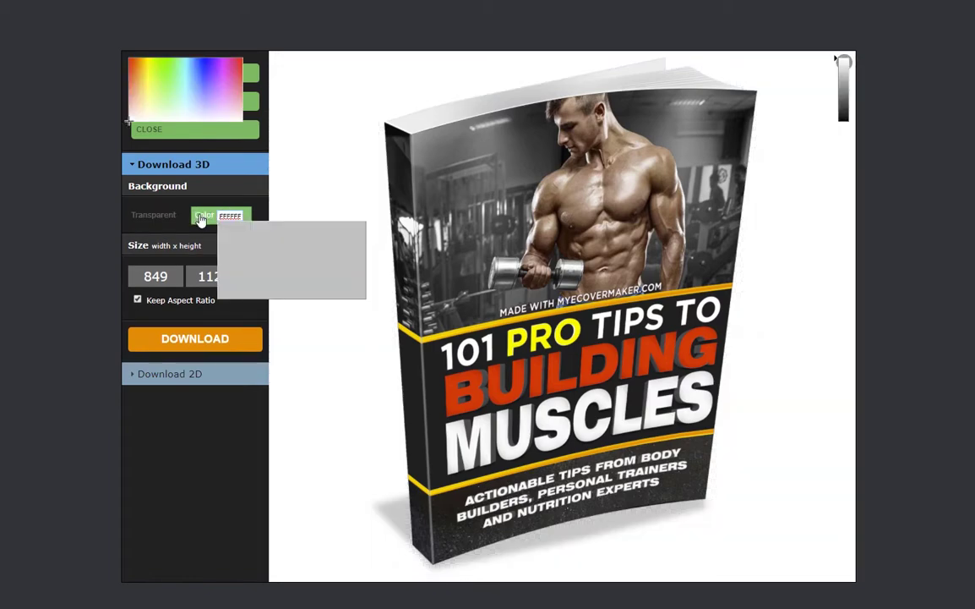
click(241, 68)
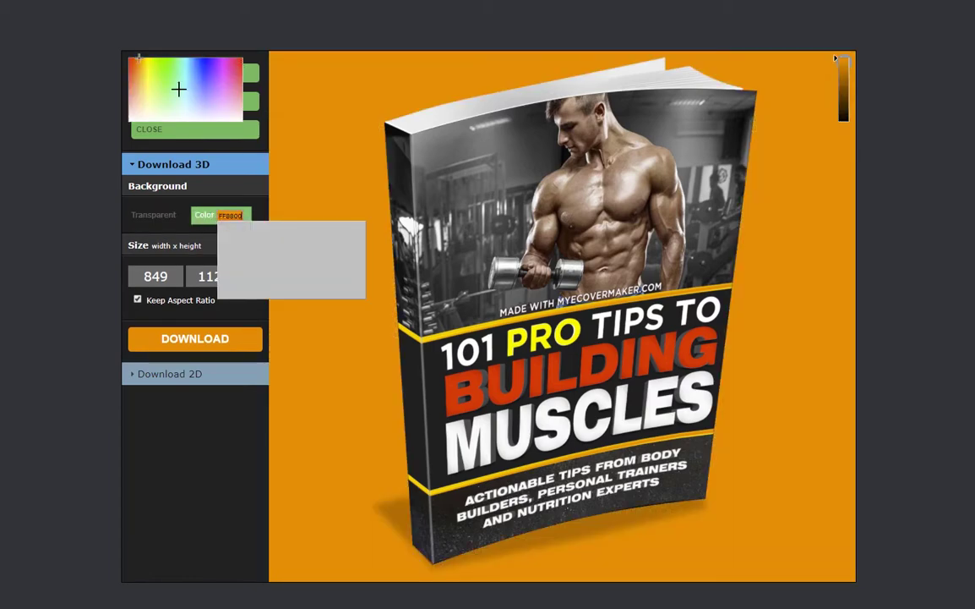
click(231, 72)
click(190, 86)
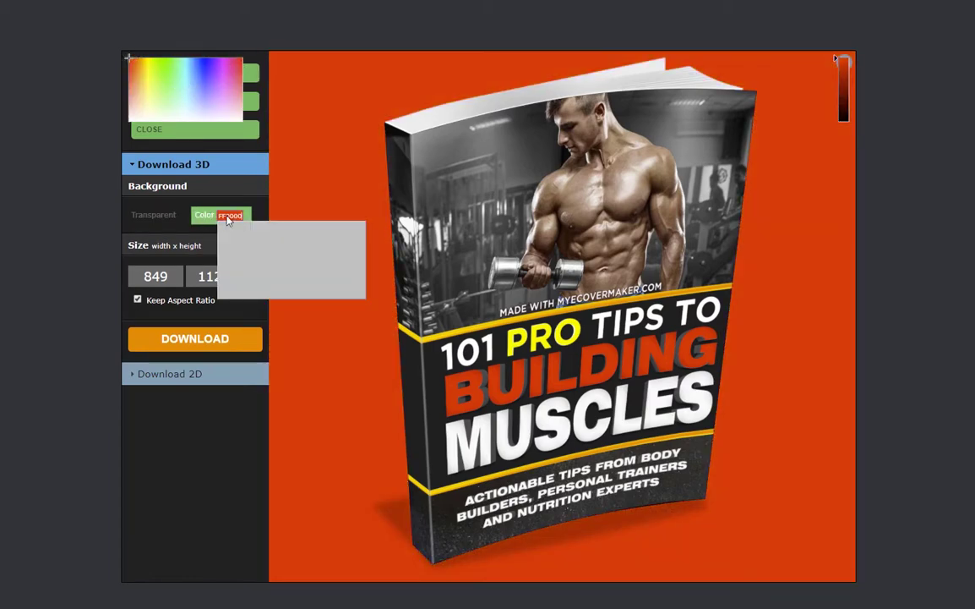
click(239, 209)
click(164, 219)
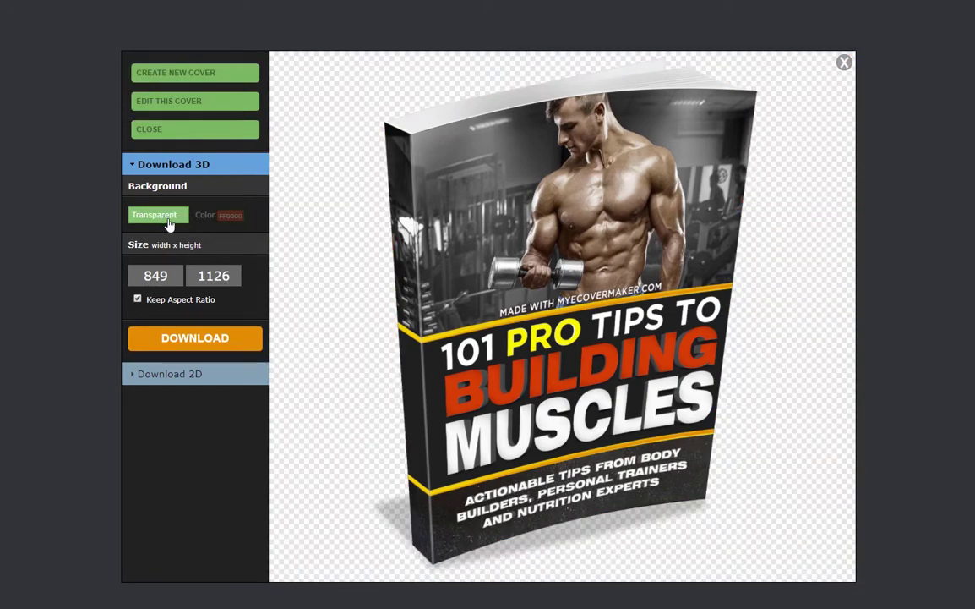
Step: Show the flat 2D version of the cover with its download size options
click(185, 375)
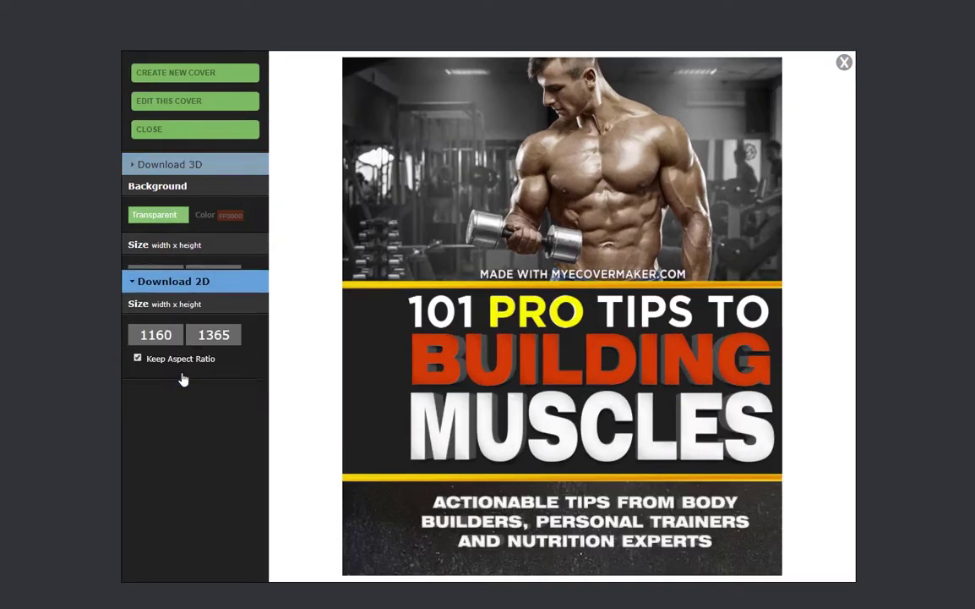